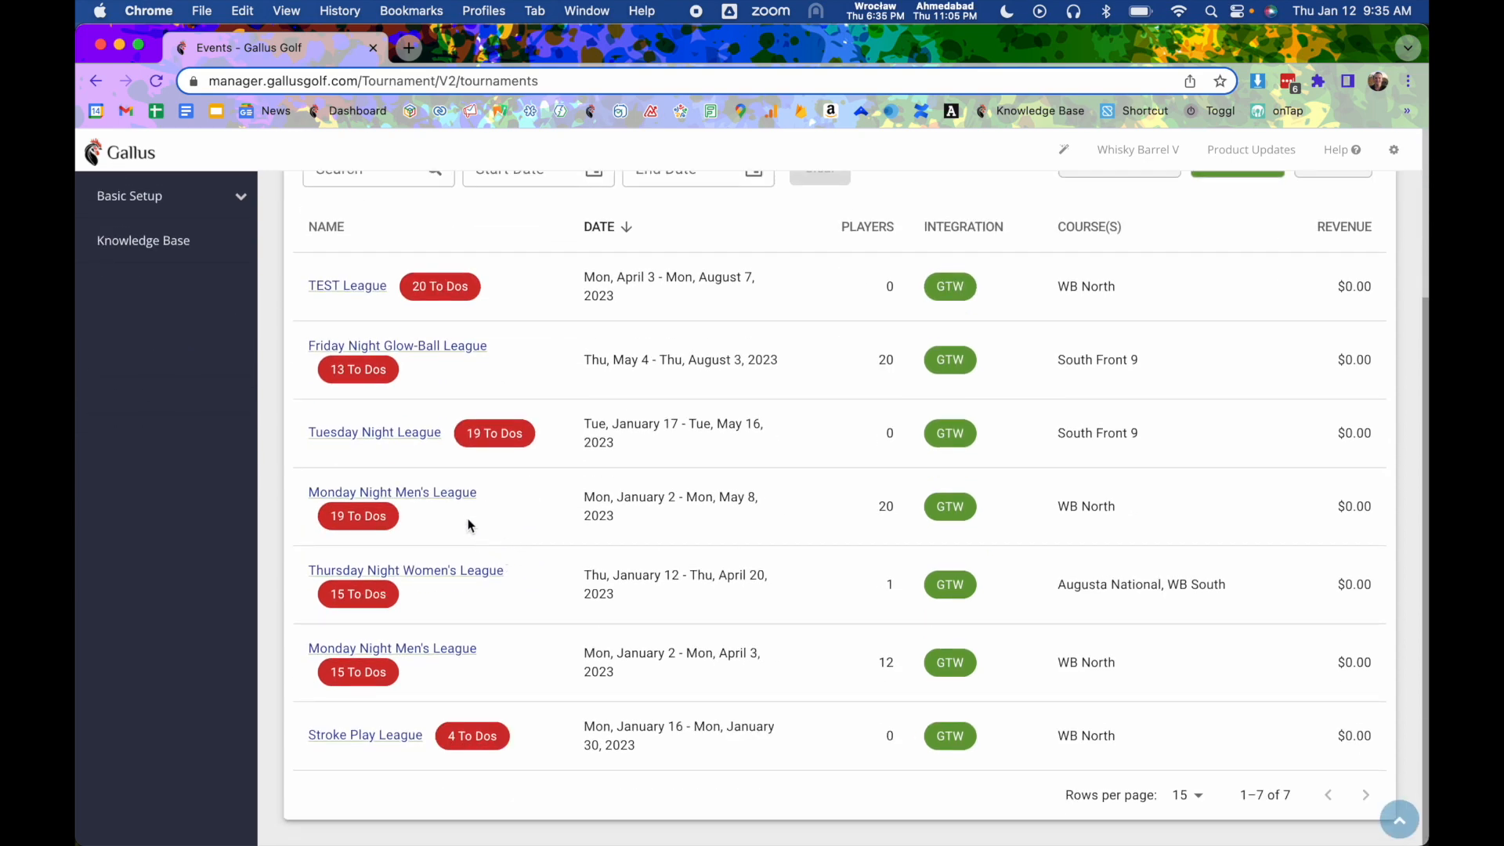
left_click(442, 496)
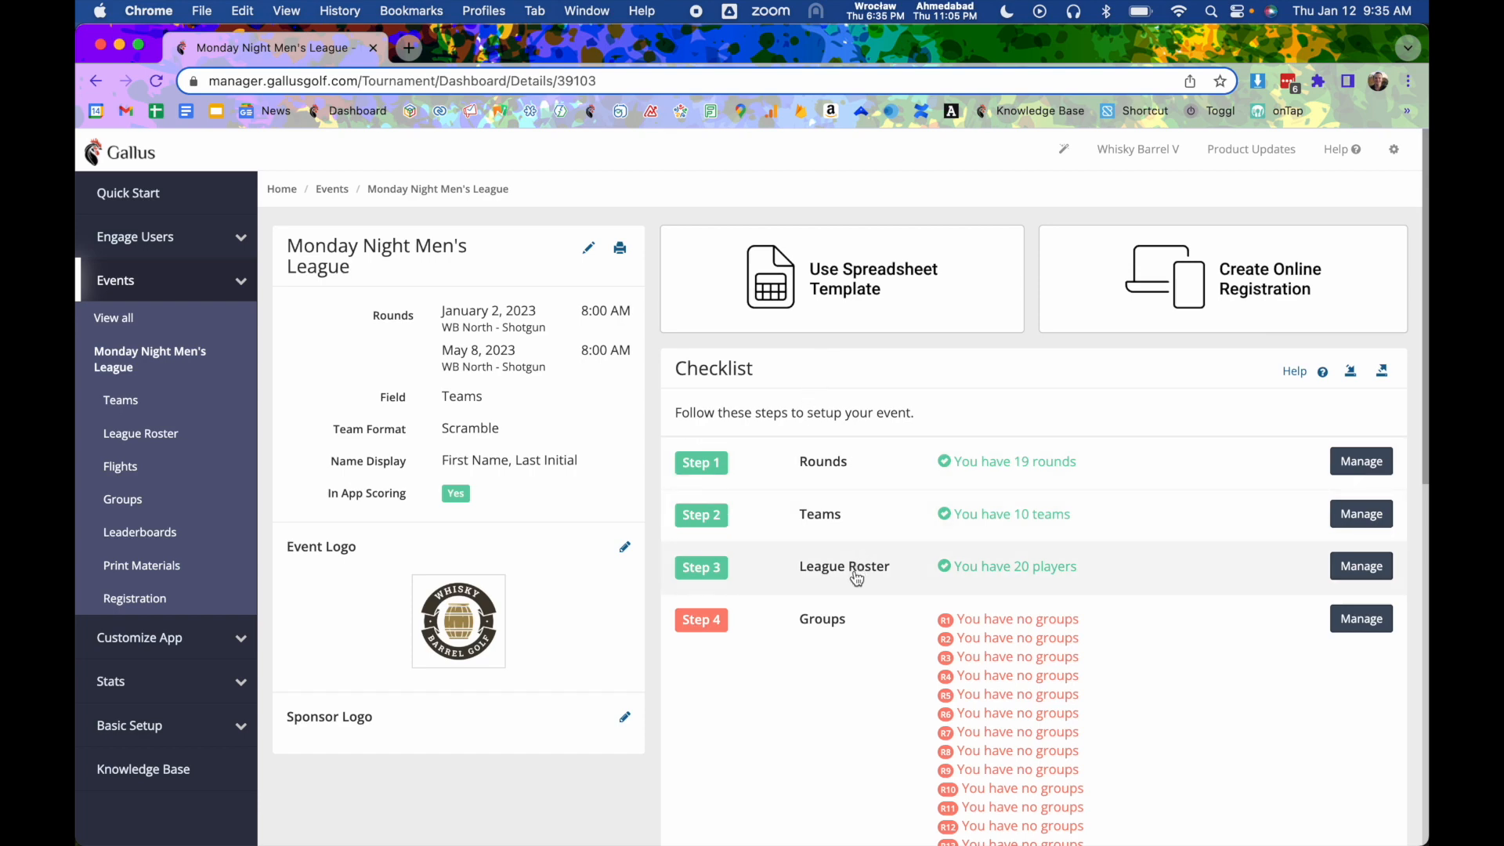
left_click(883, 573)
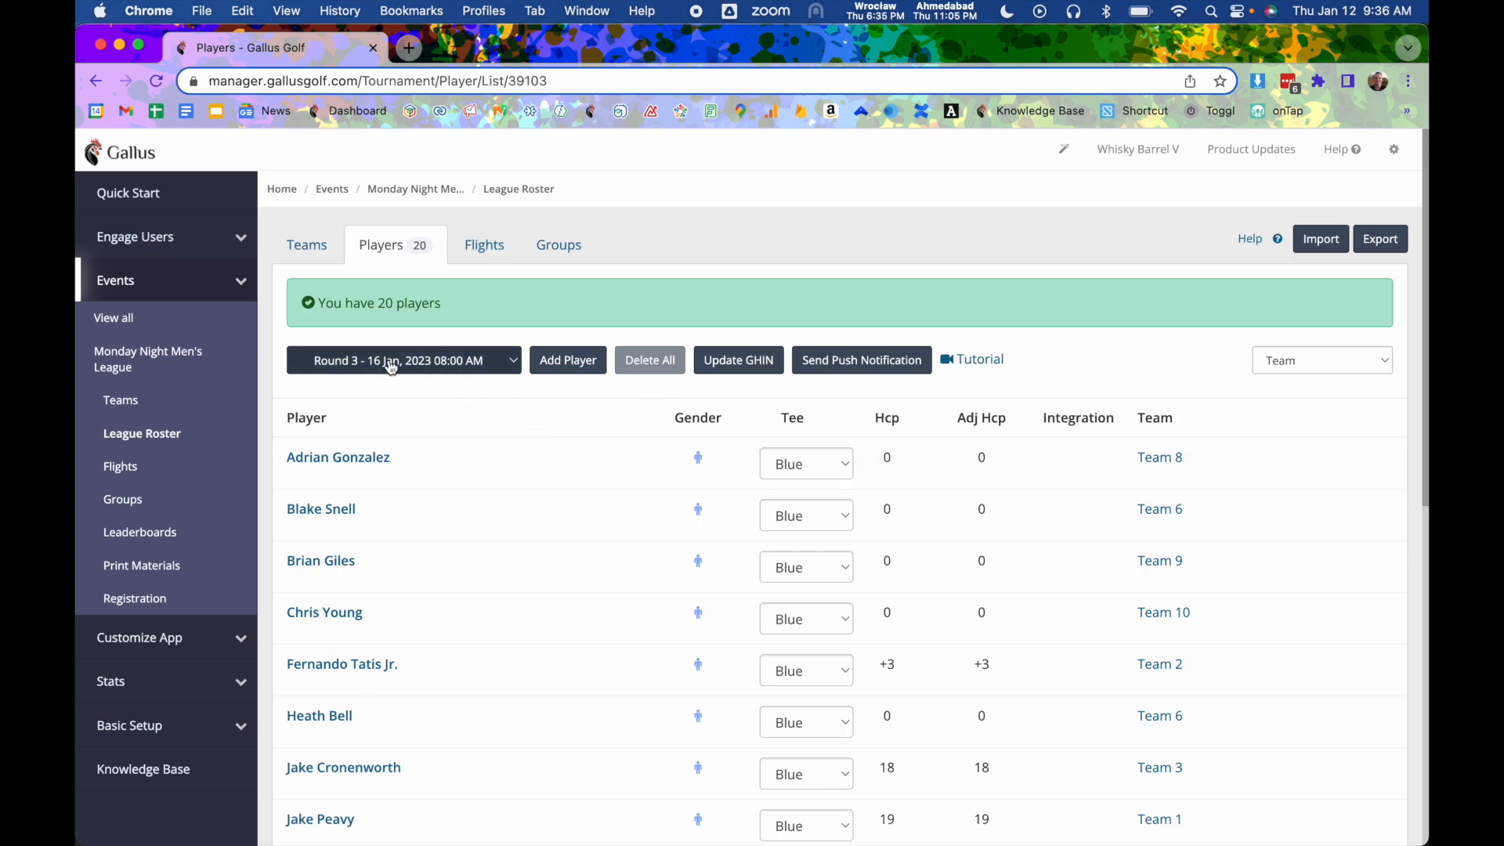
left_click(449, 377)
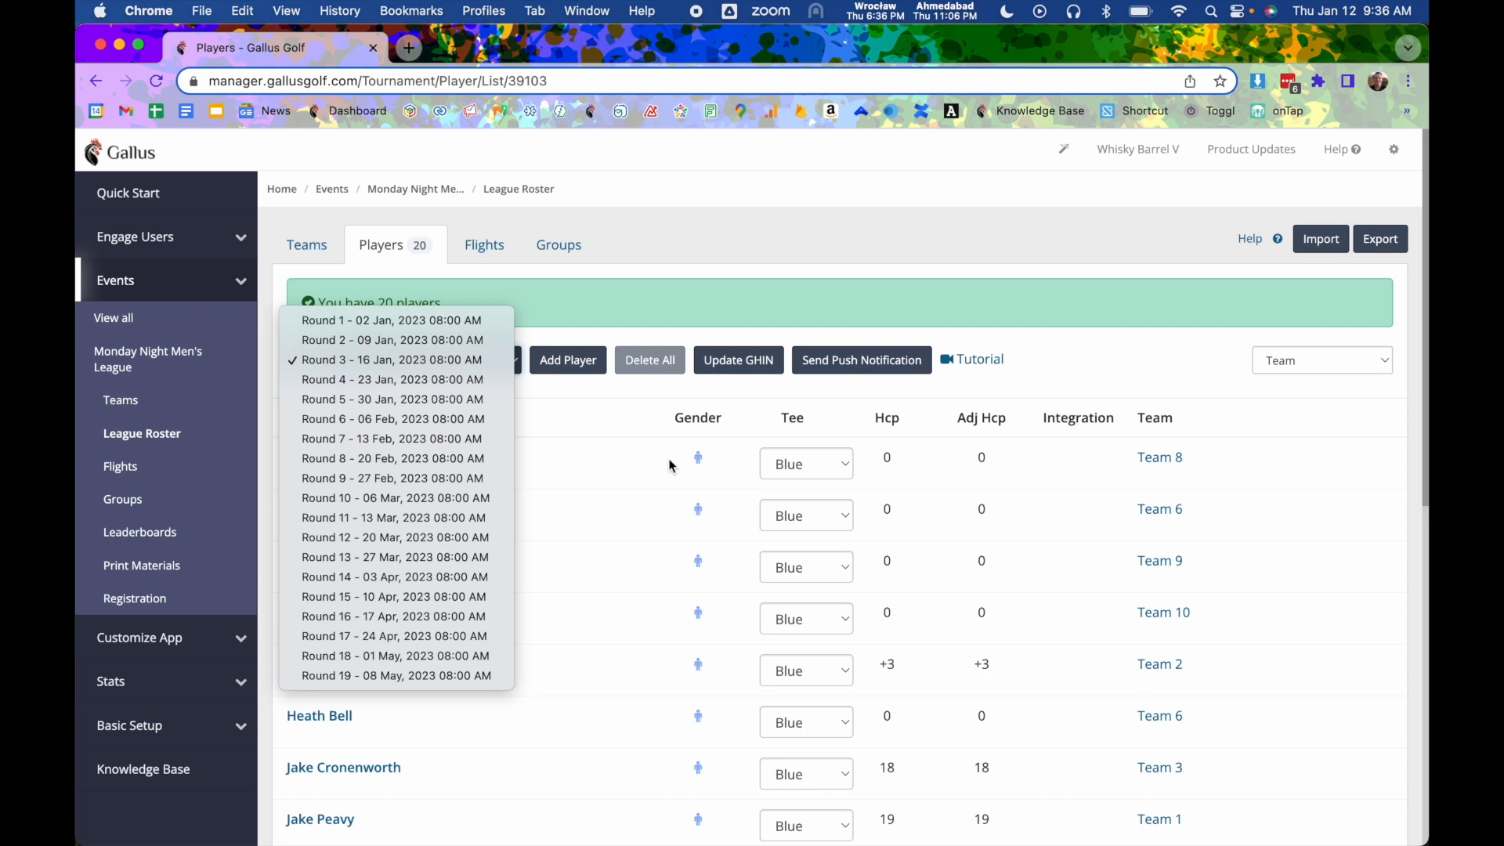
left_click(454, 367)
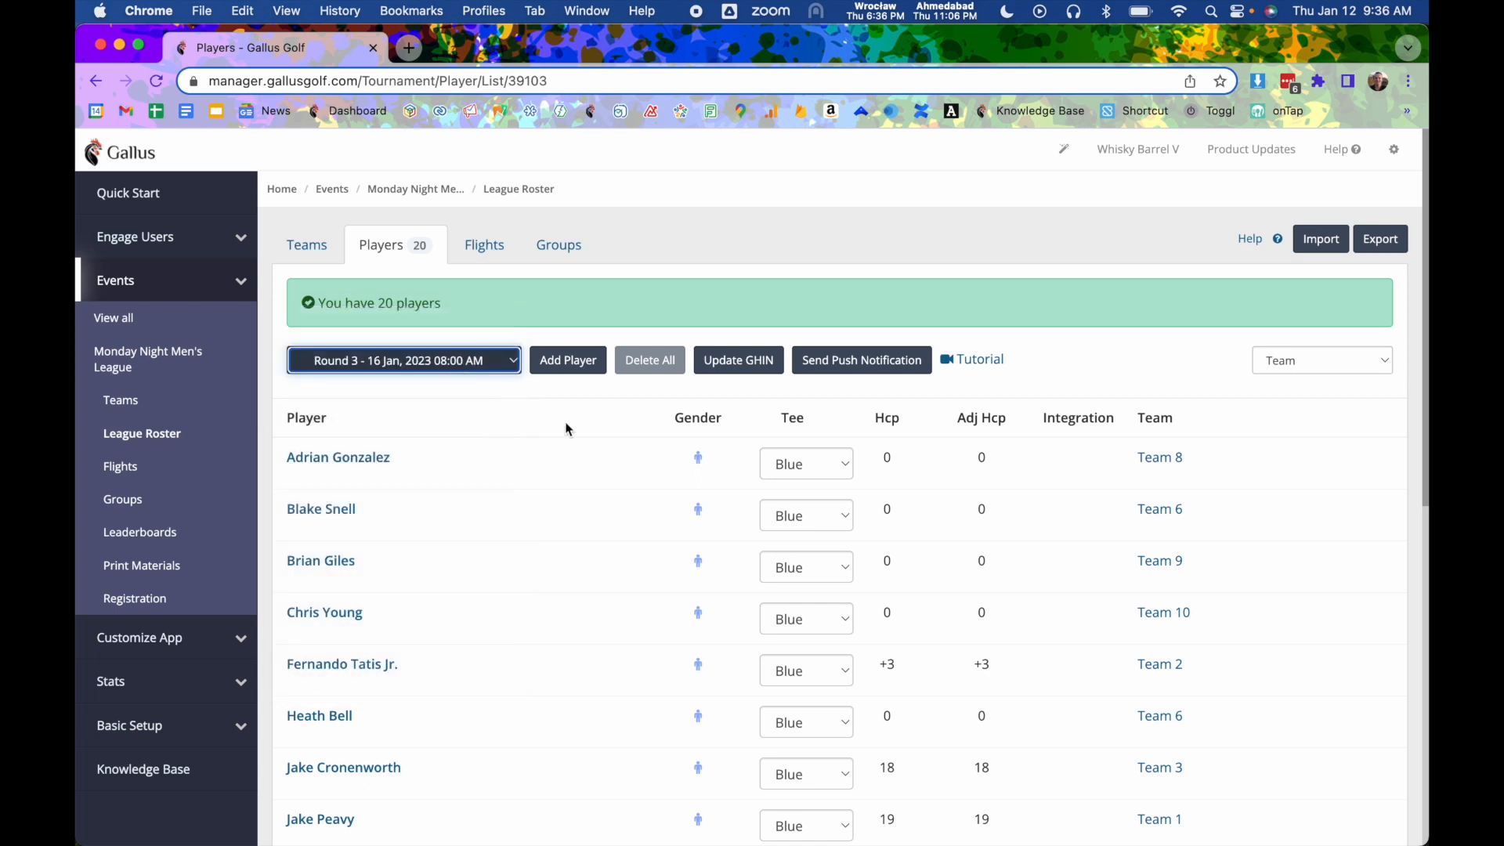
left_click(801, 470)
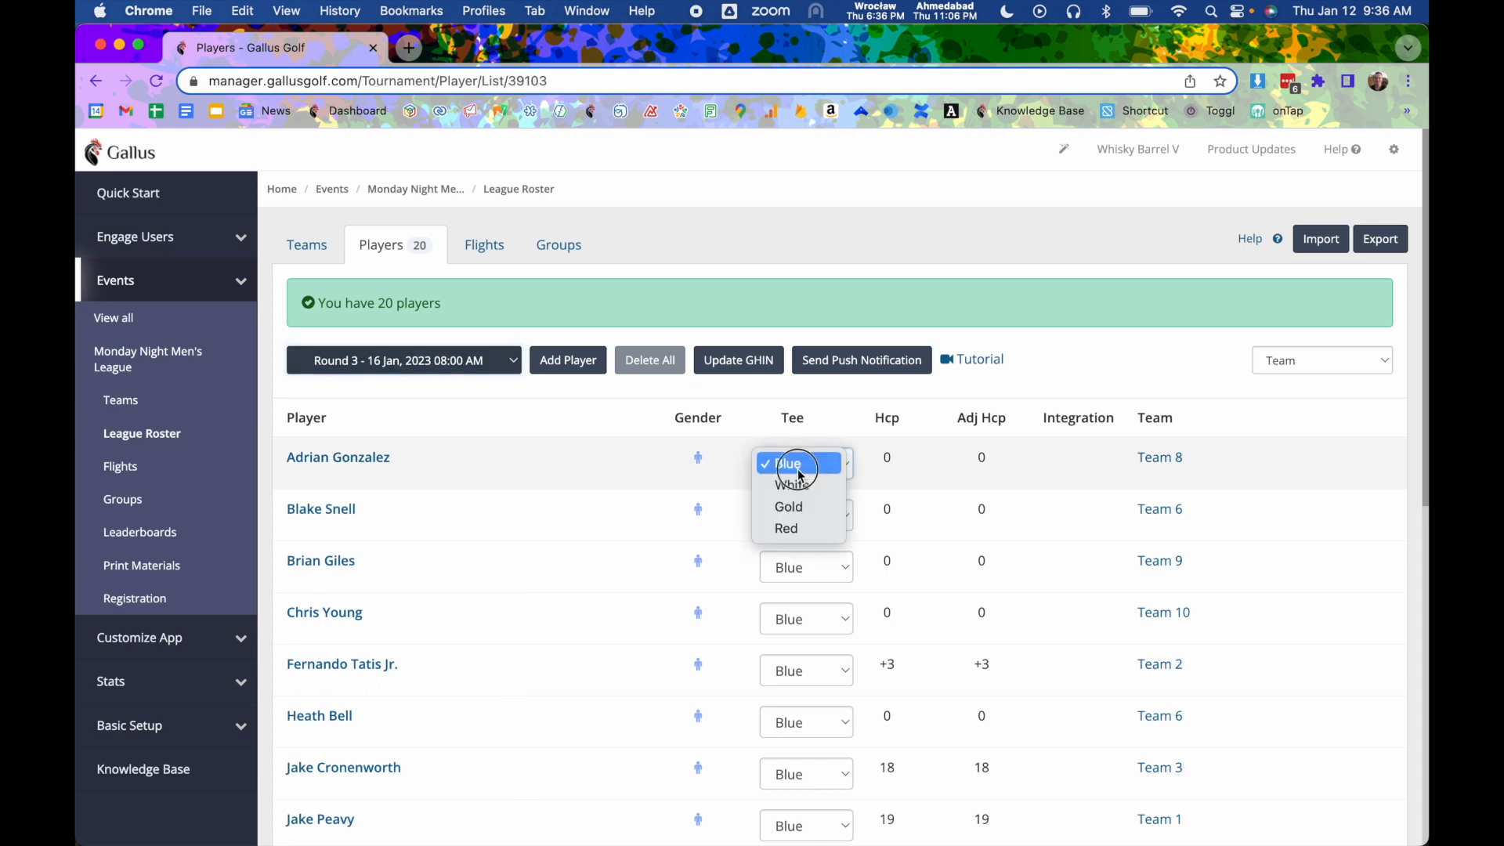
left_click(803, 507)
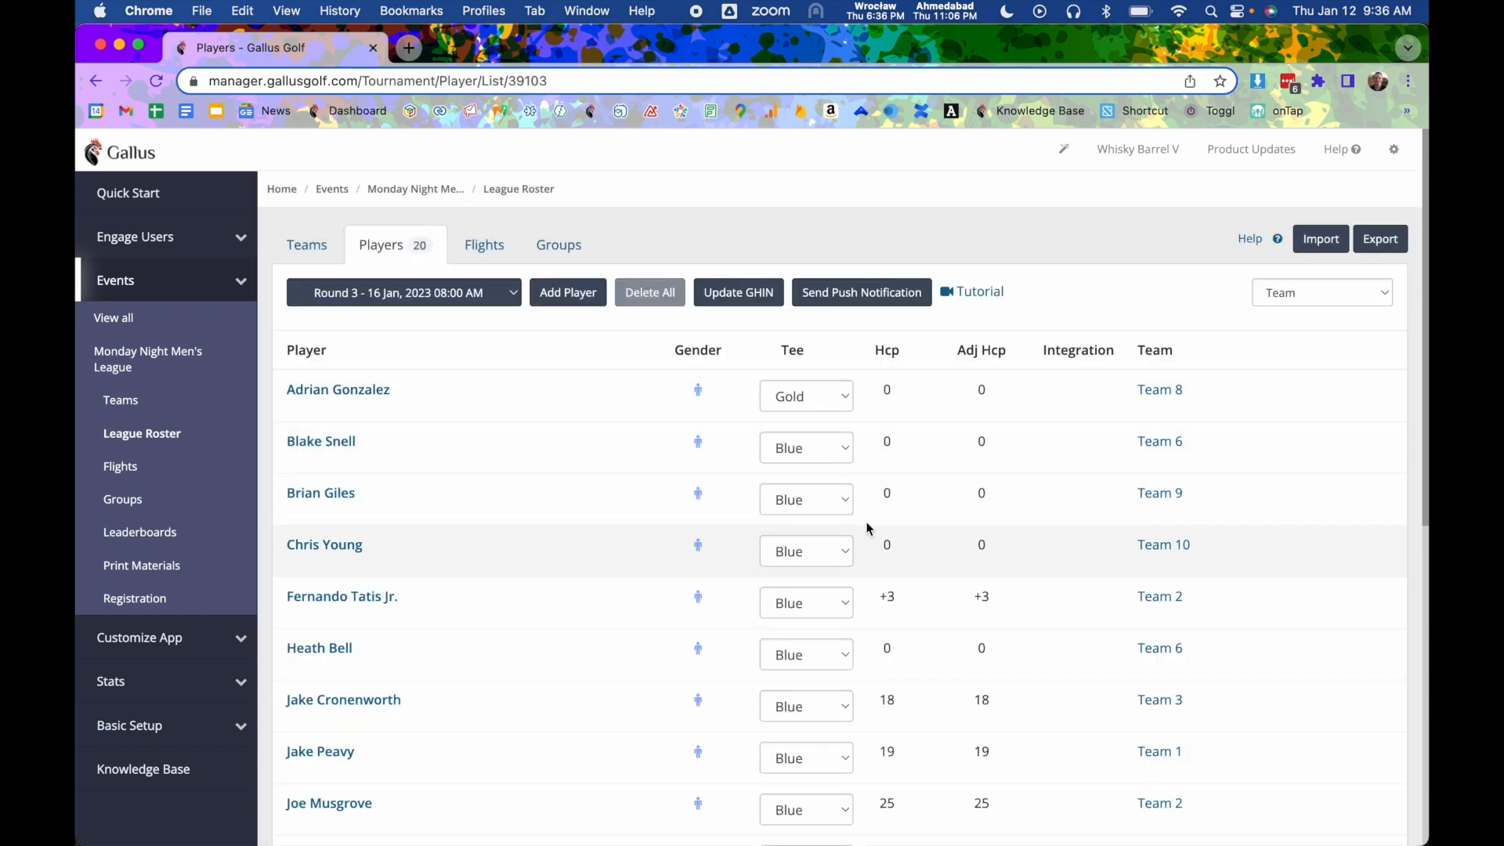
- Edit Blake Snell's player details and set his course handicap to 3
left_click(332, 440)
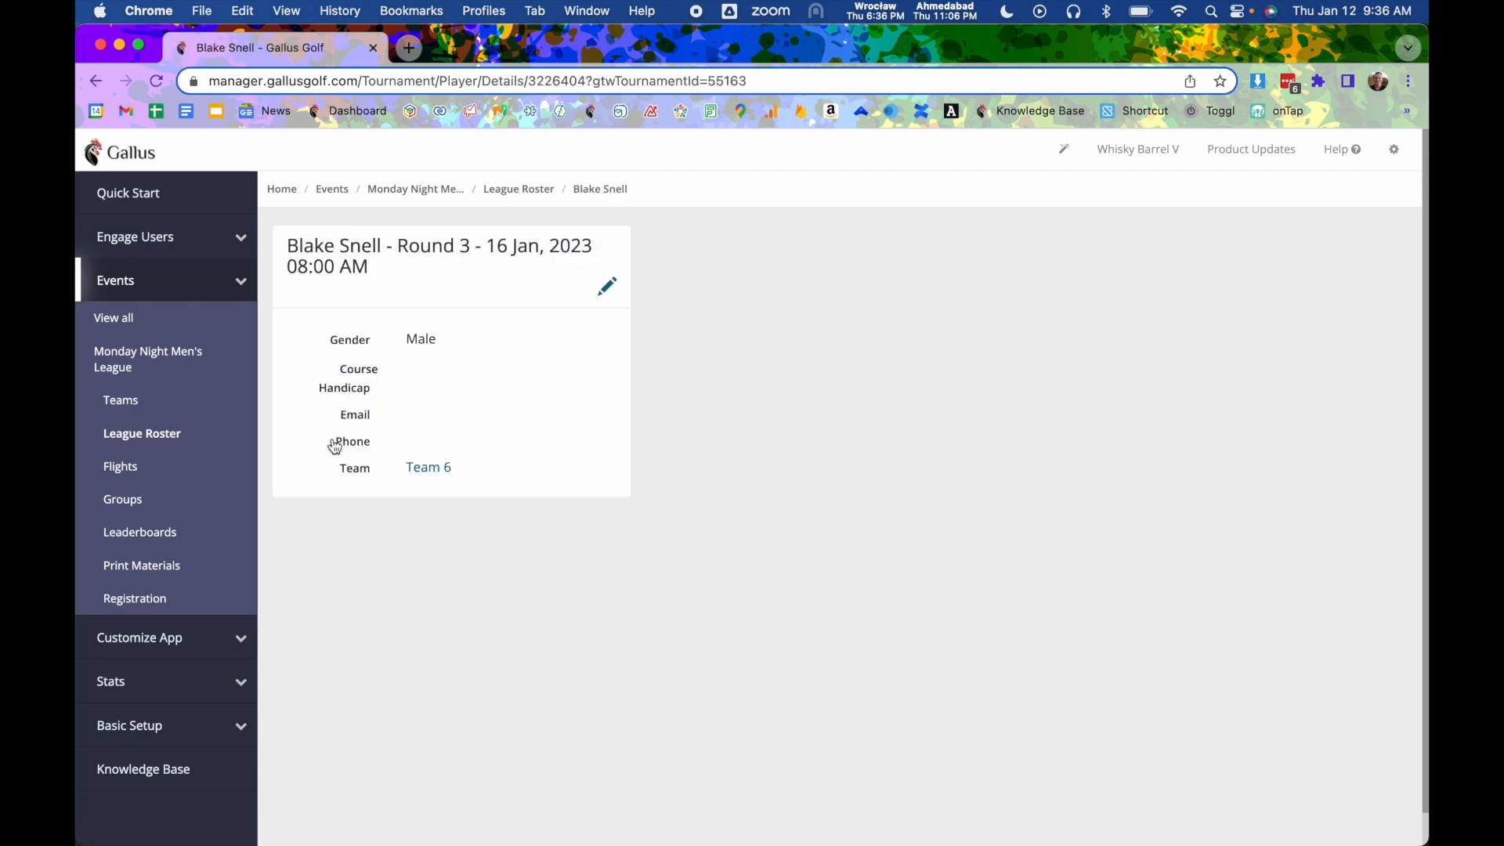
left_click(609, 287)
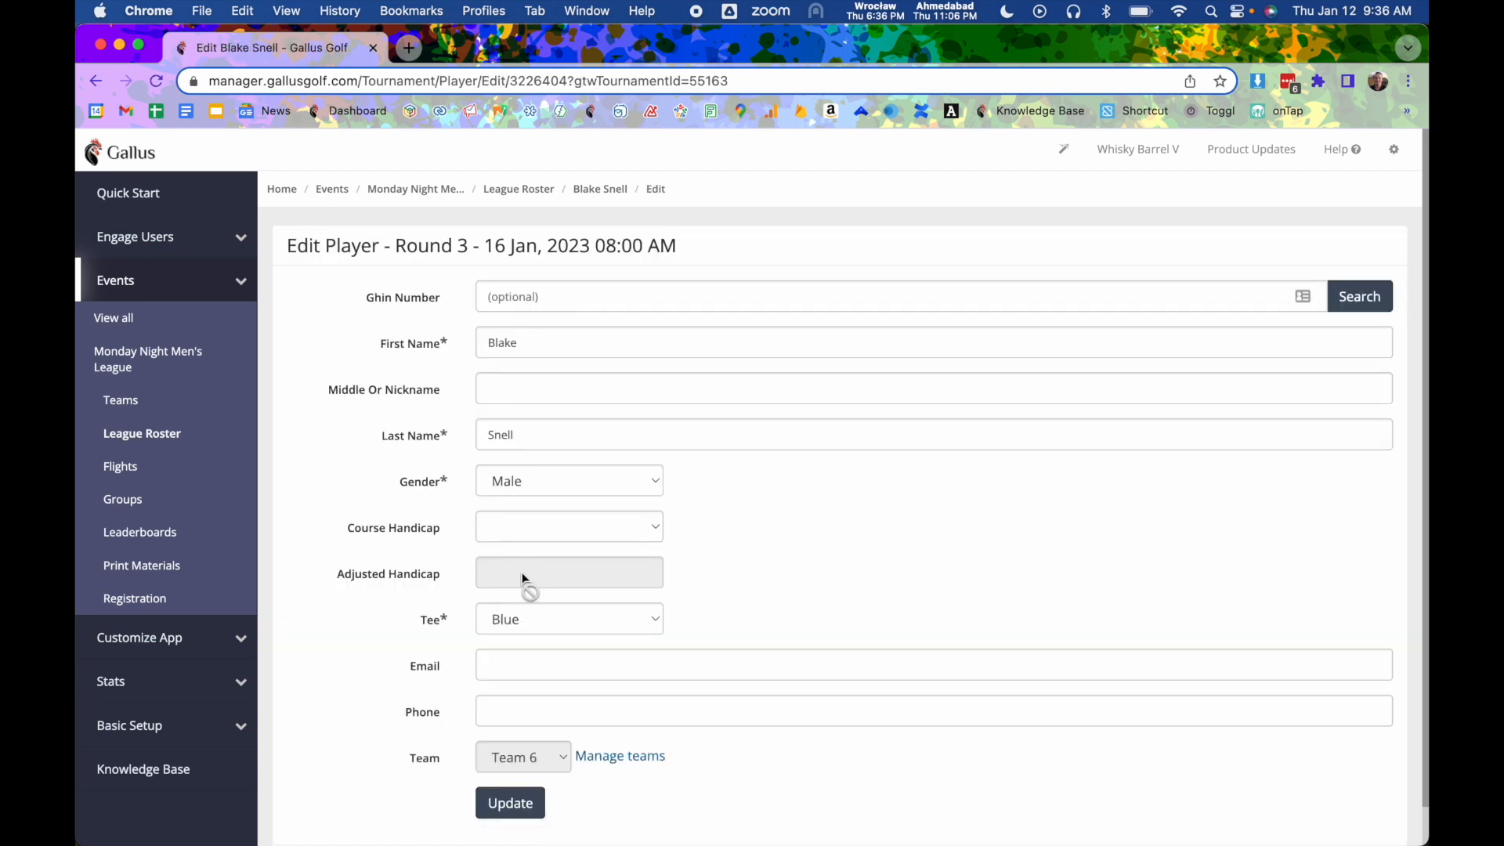
left_click(532, 530)
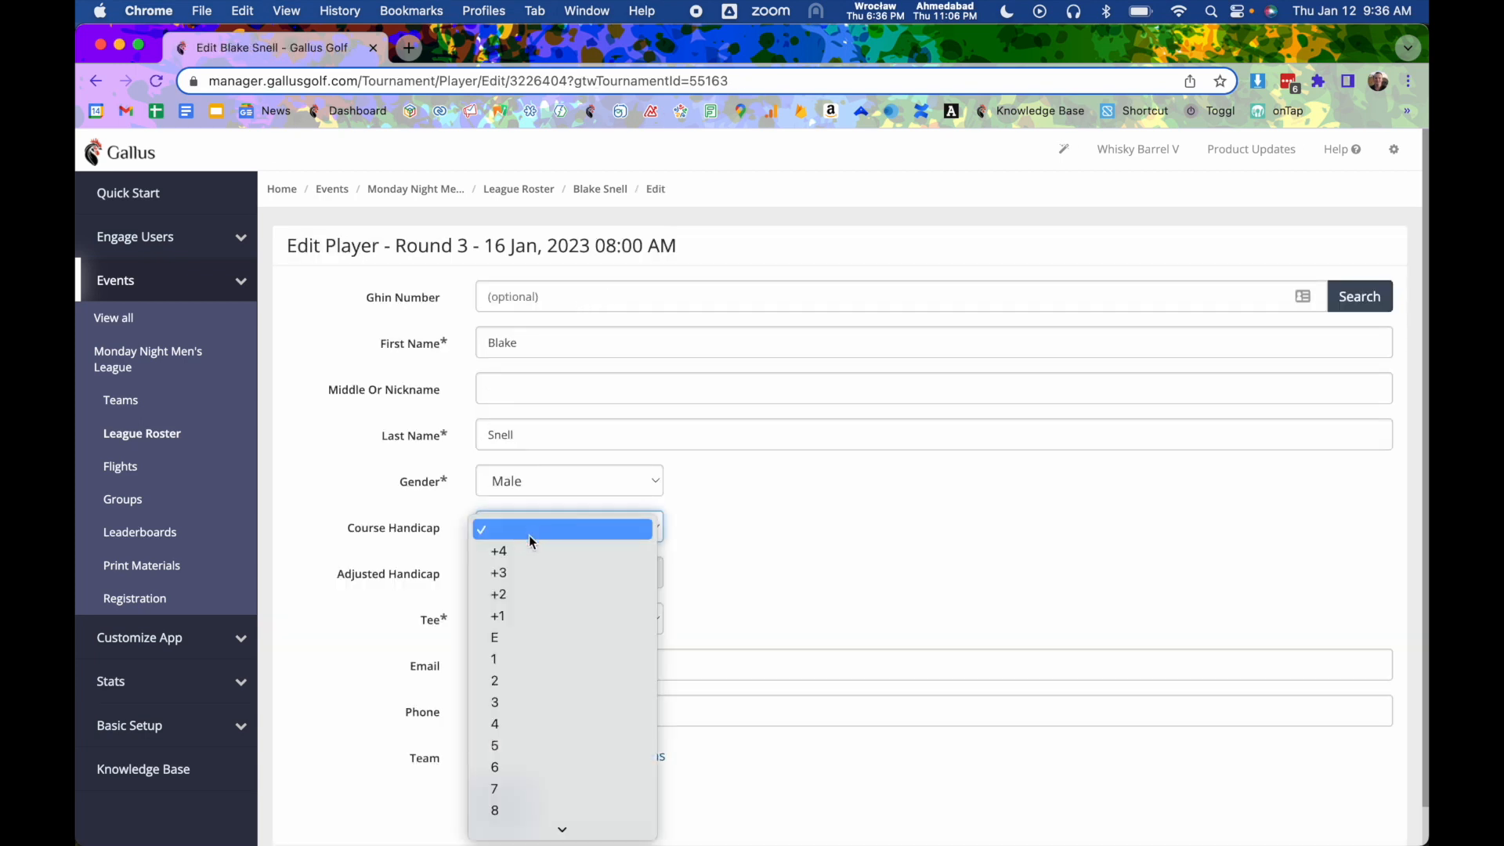
left_click(531, 707)
left_click(511, 803)
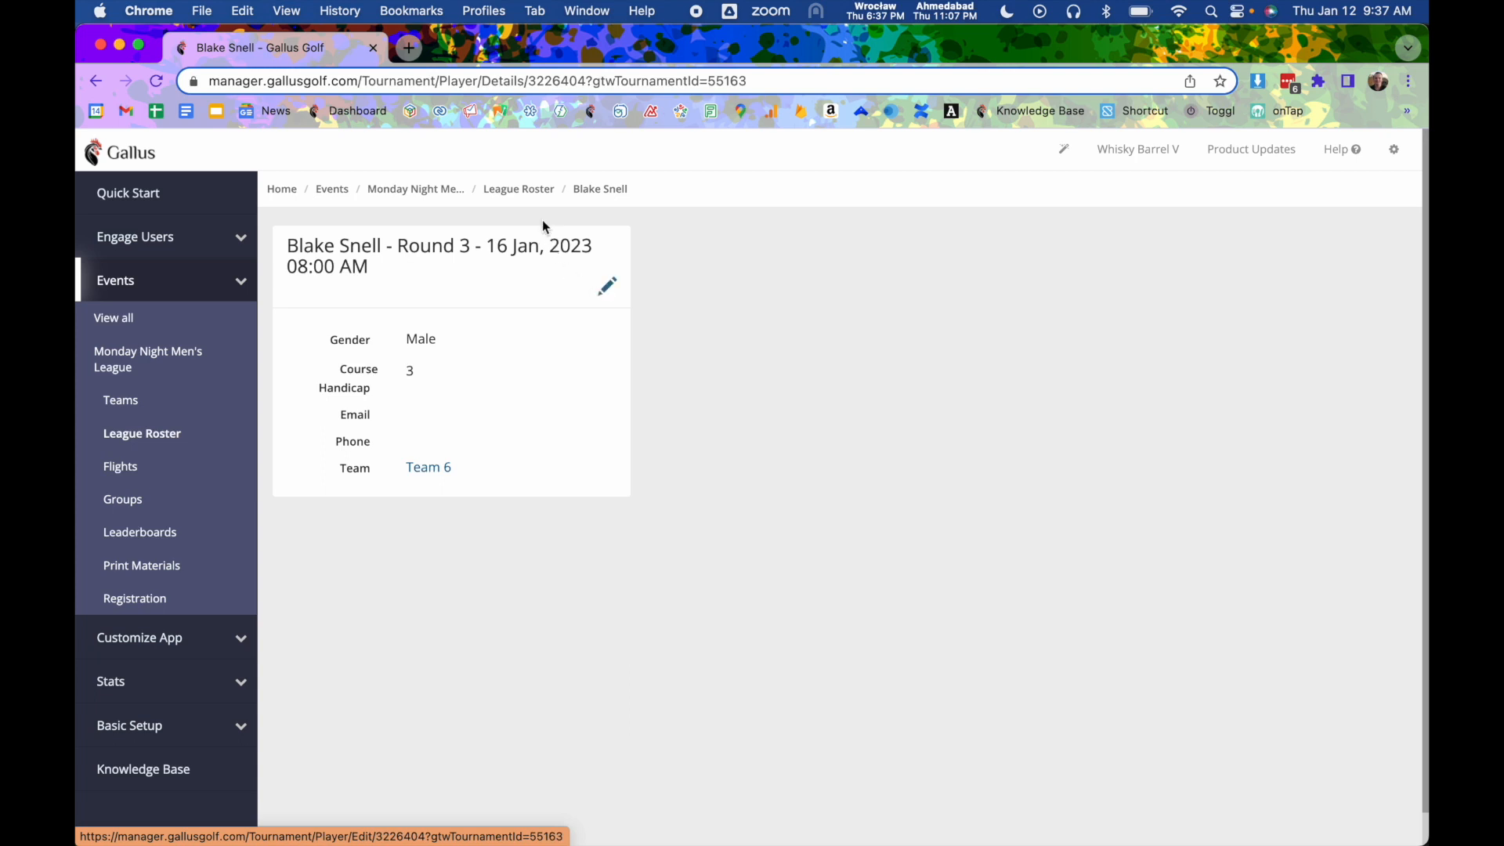
- Return to the roster and review the push notification composer for league players, then close it
left_click(517, 190)
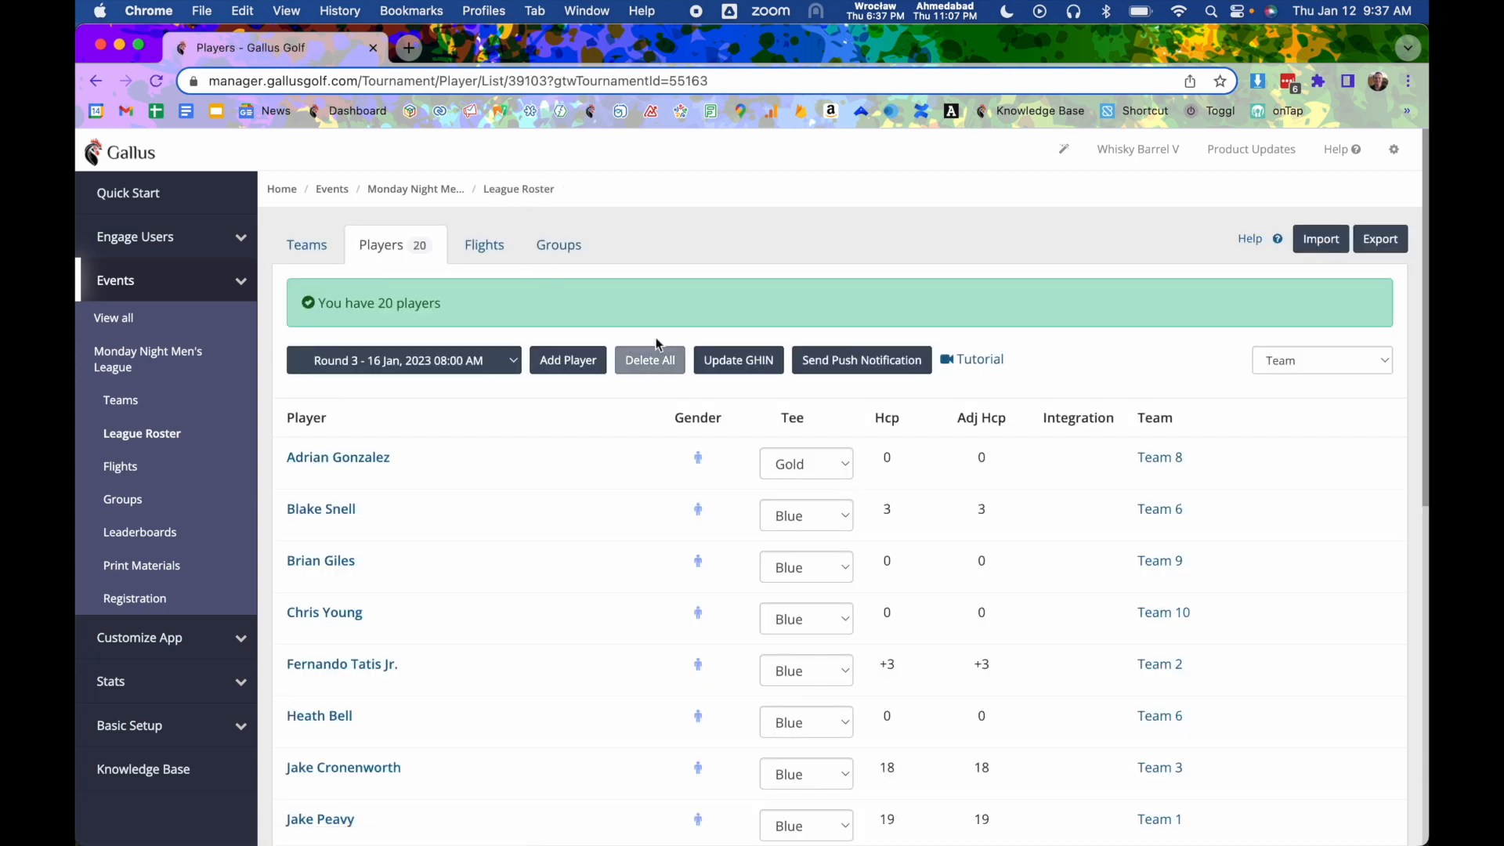
left_click(853, 371)
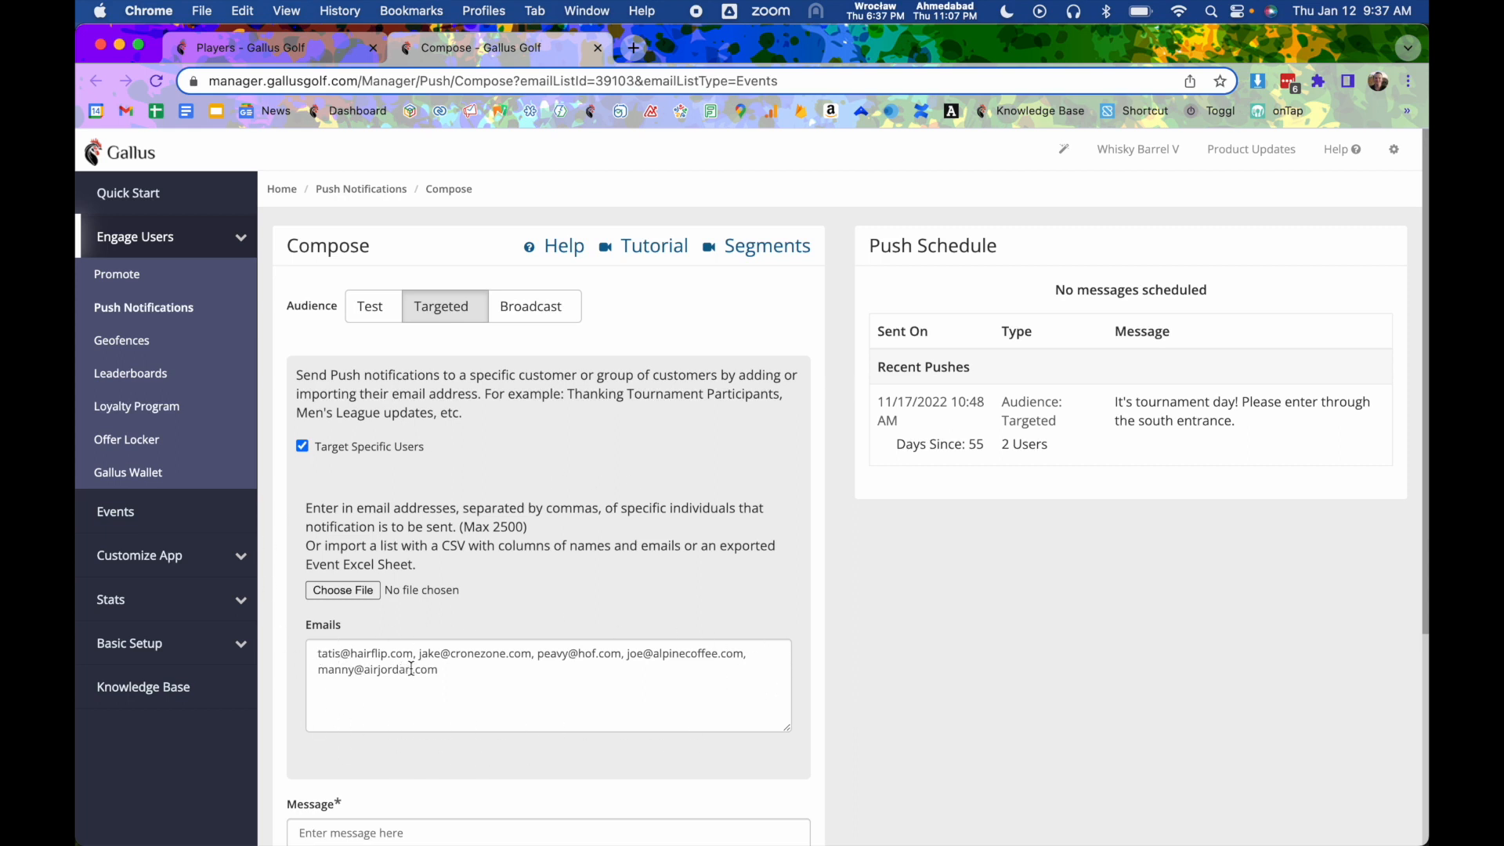
scroll(409, 662, "down", 1)
scroll(408, 662, "down", 2)
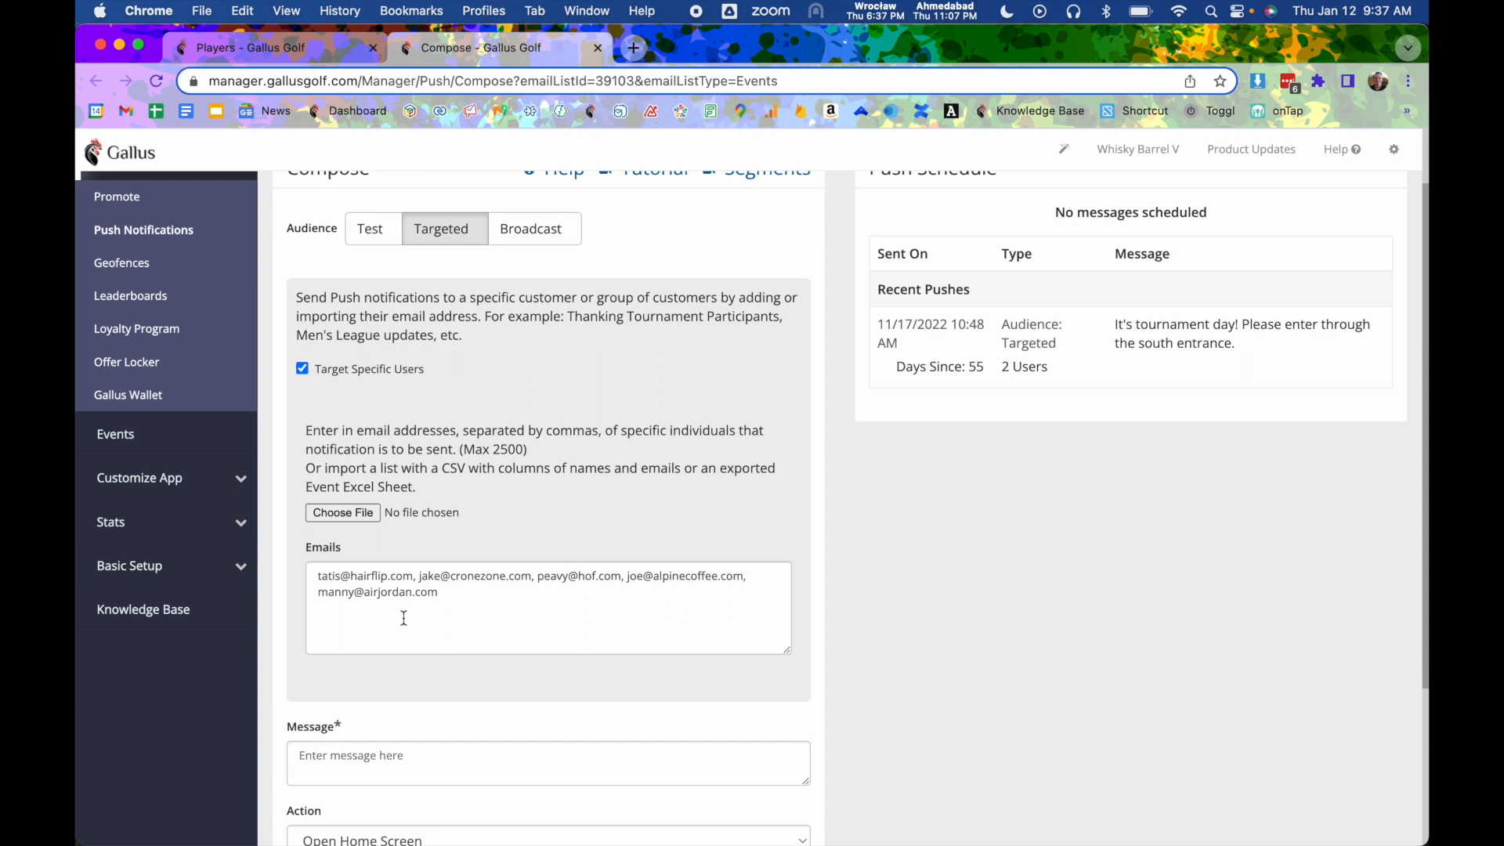
scroll(403, 618, "down", 4)
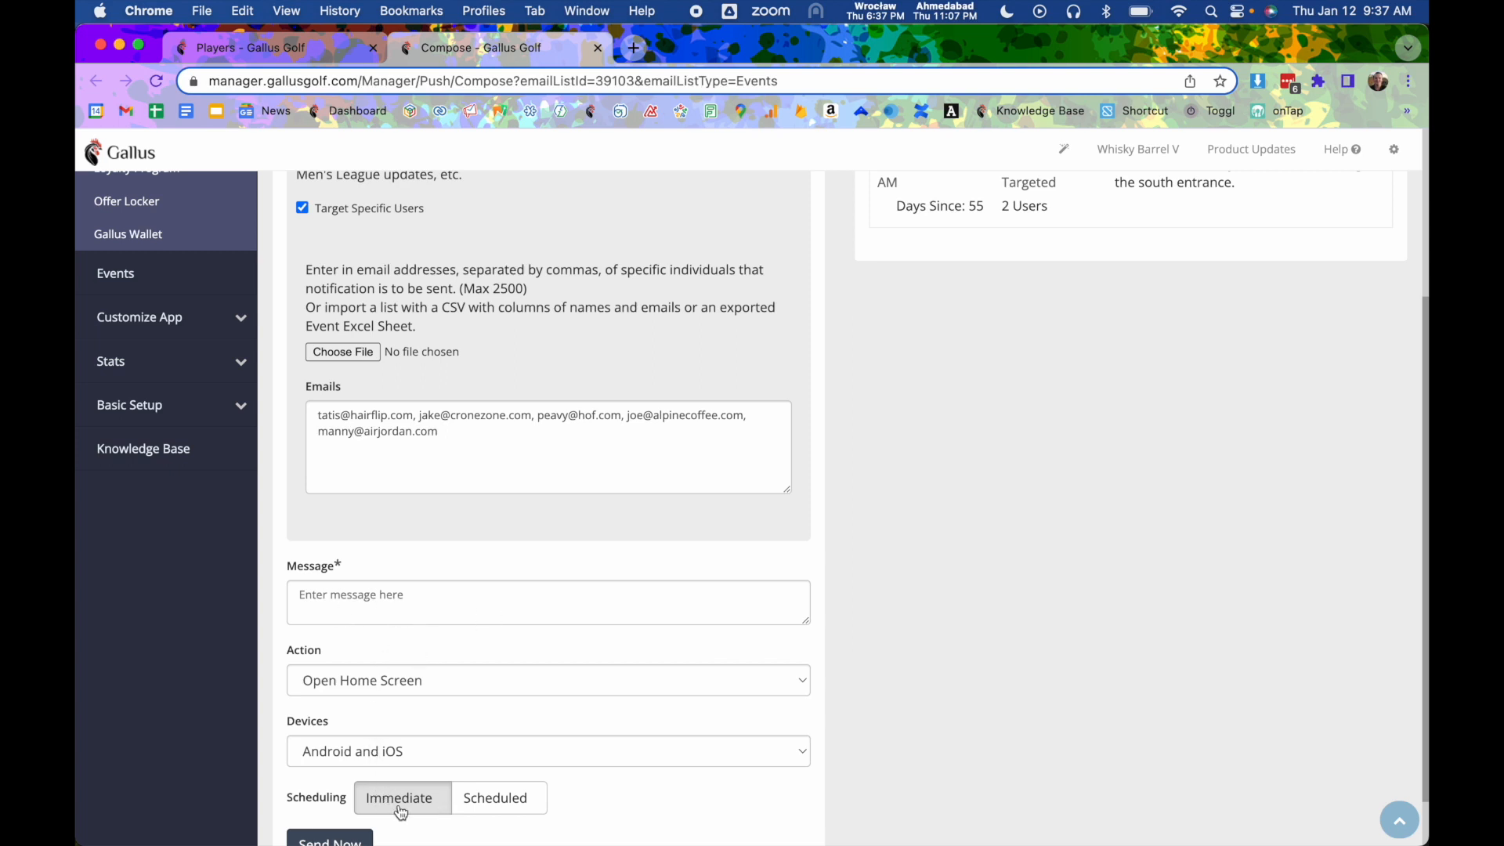
scroll(392, 803, "down", 1)
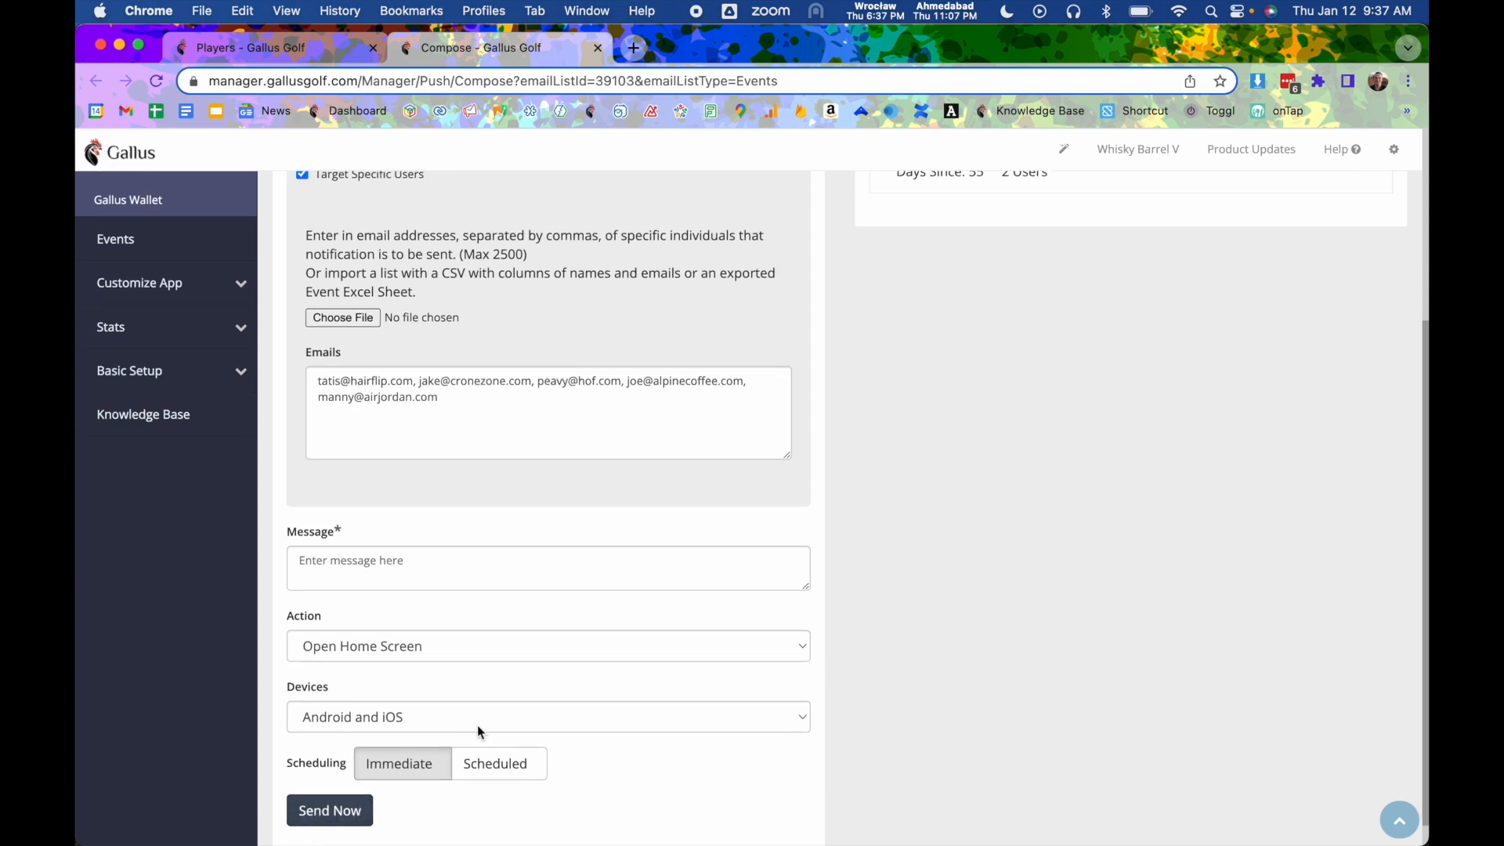
left_click(288, 46)
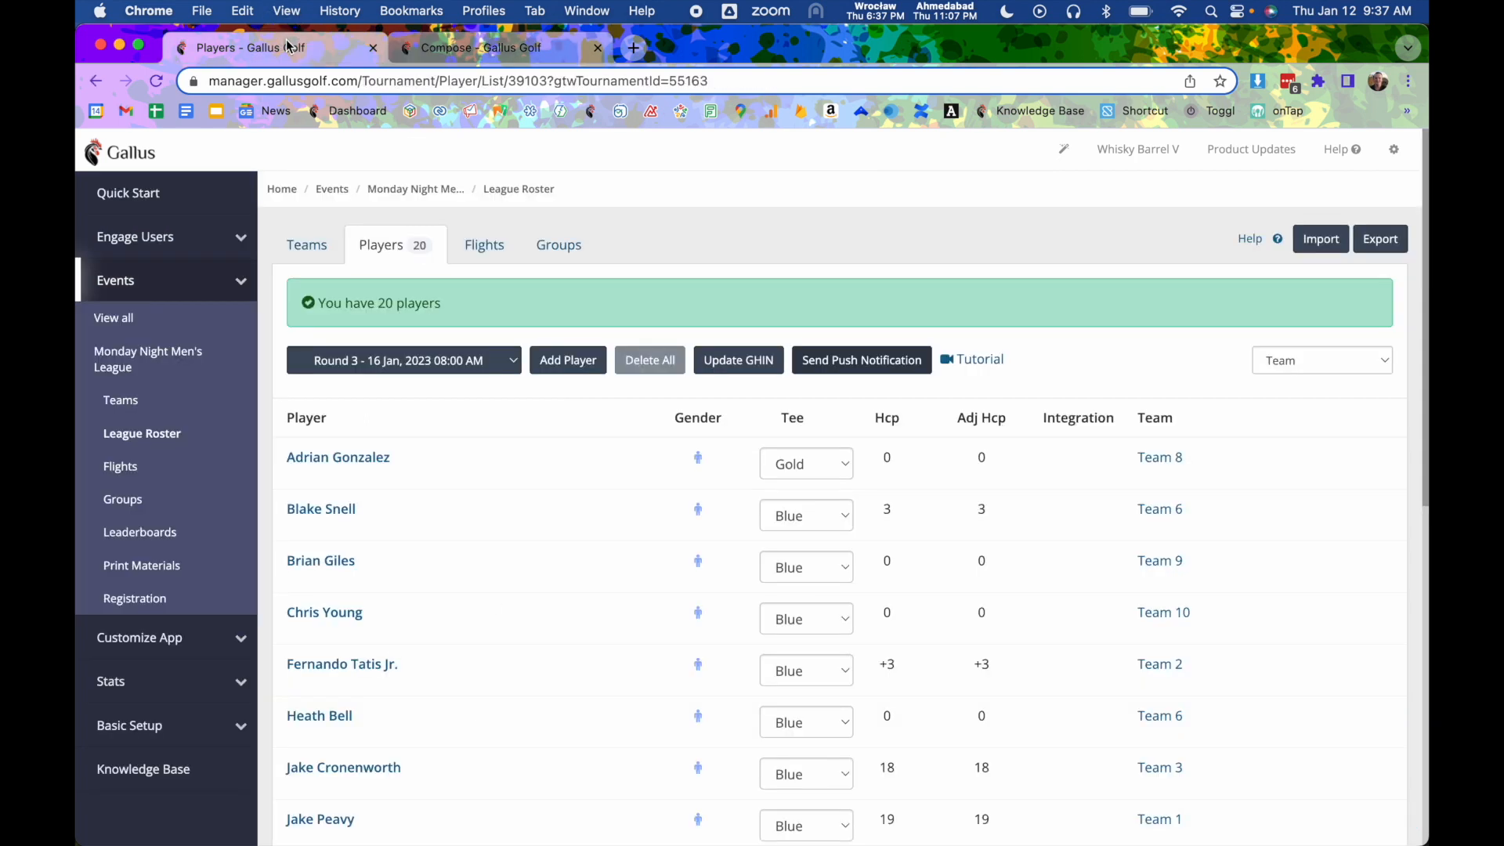
left_click(597, 48)
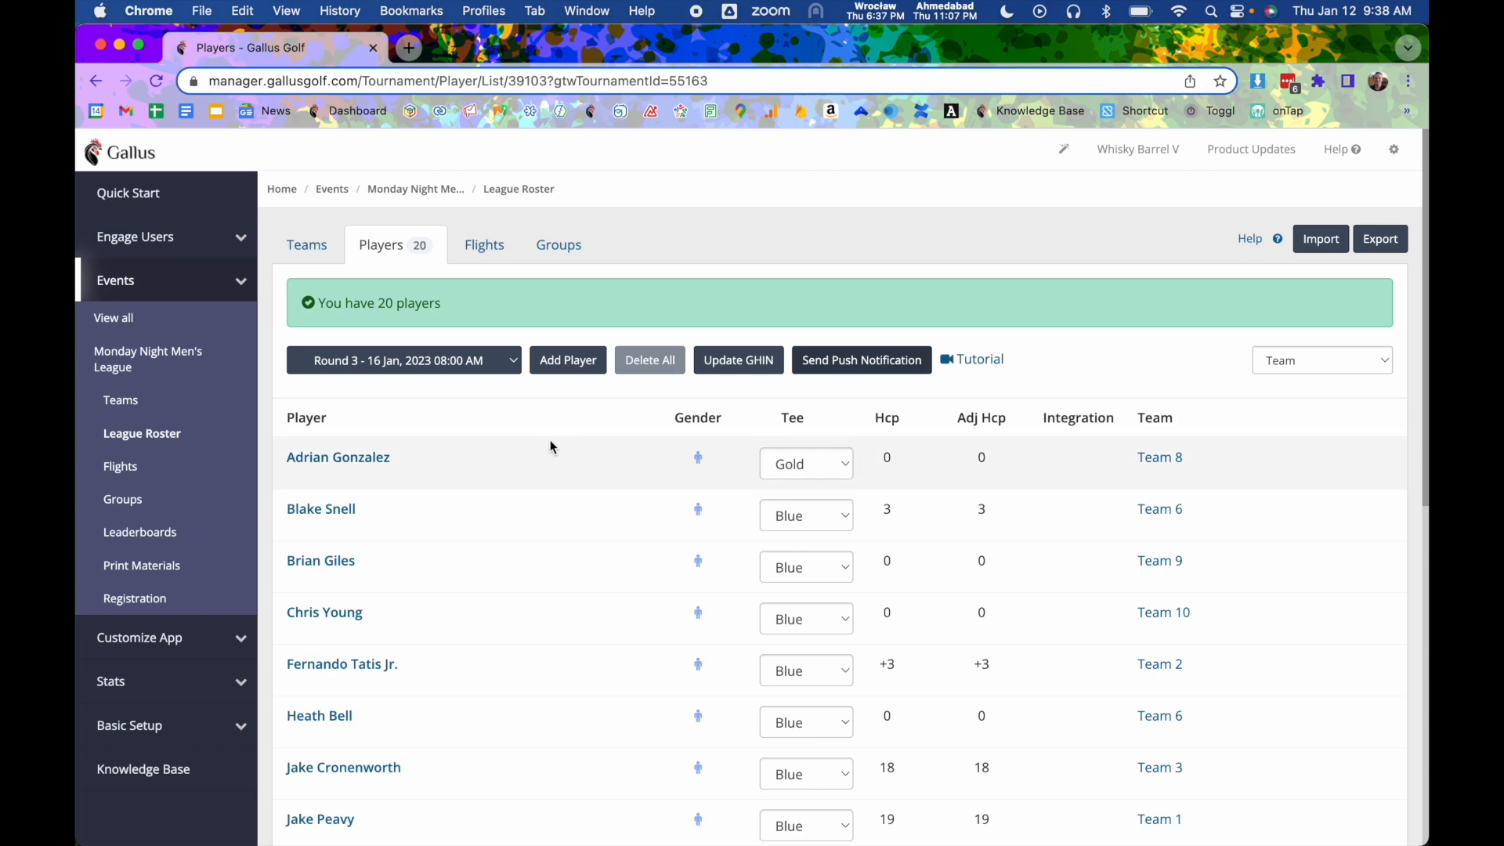
- Open Adrian Gonzalez's edit form, go back to the roster and reselect Round 3
left_click(366, 459)
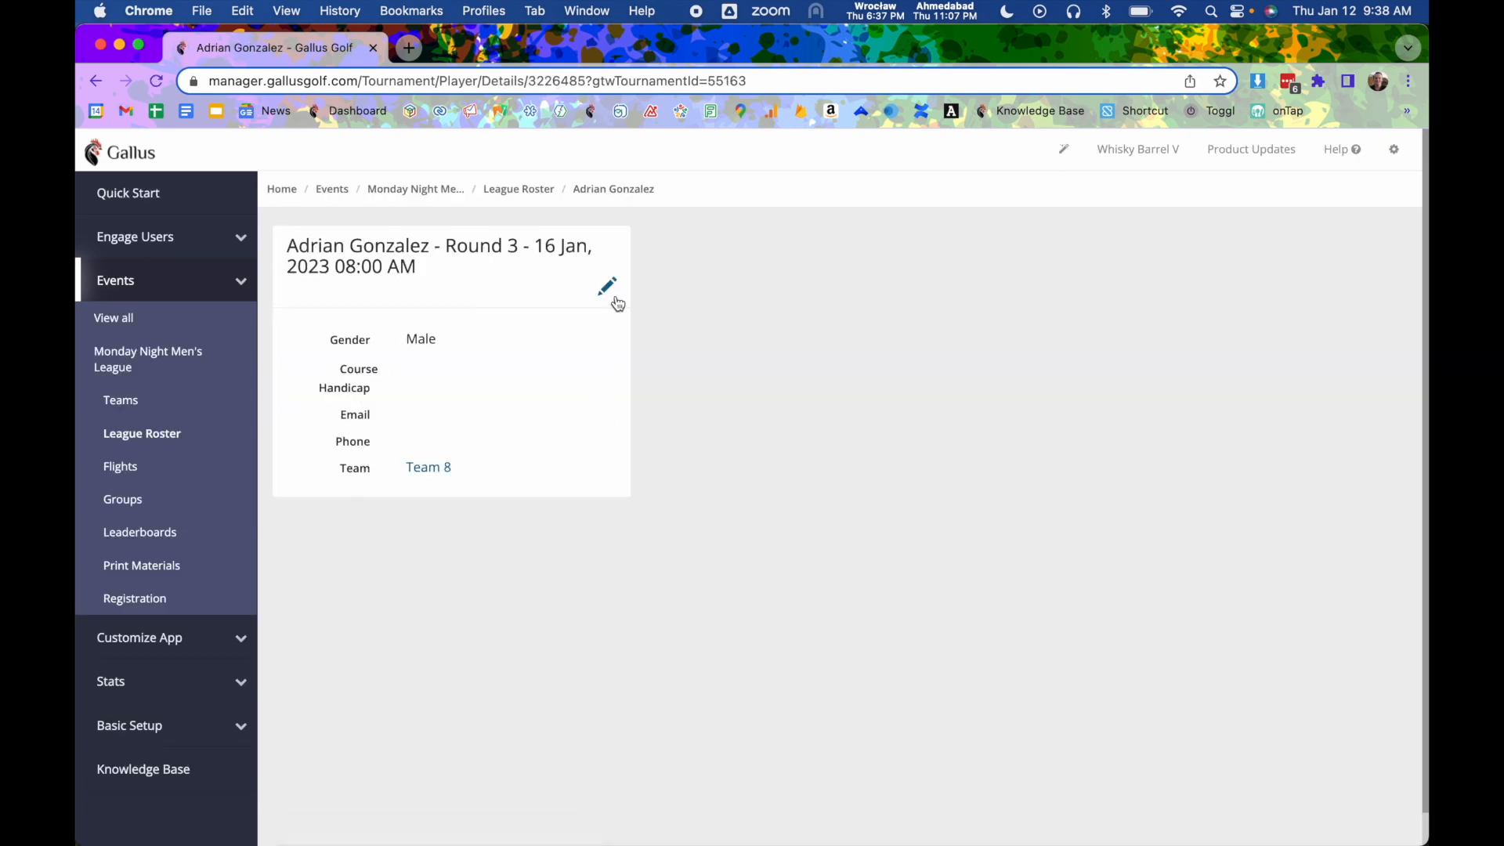
left_click(606, 289)
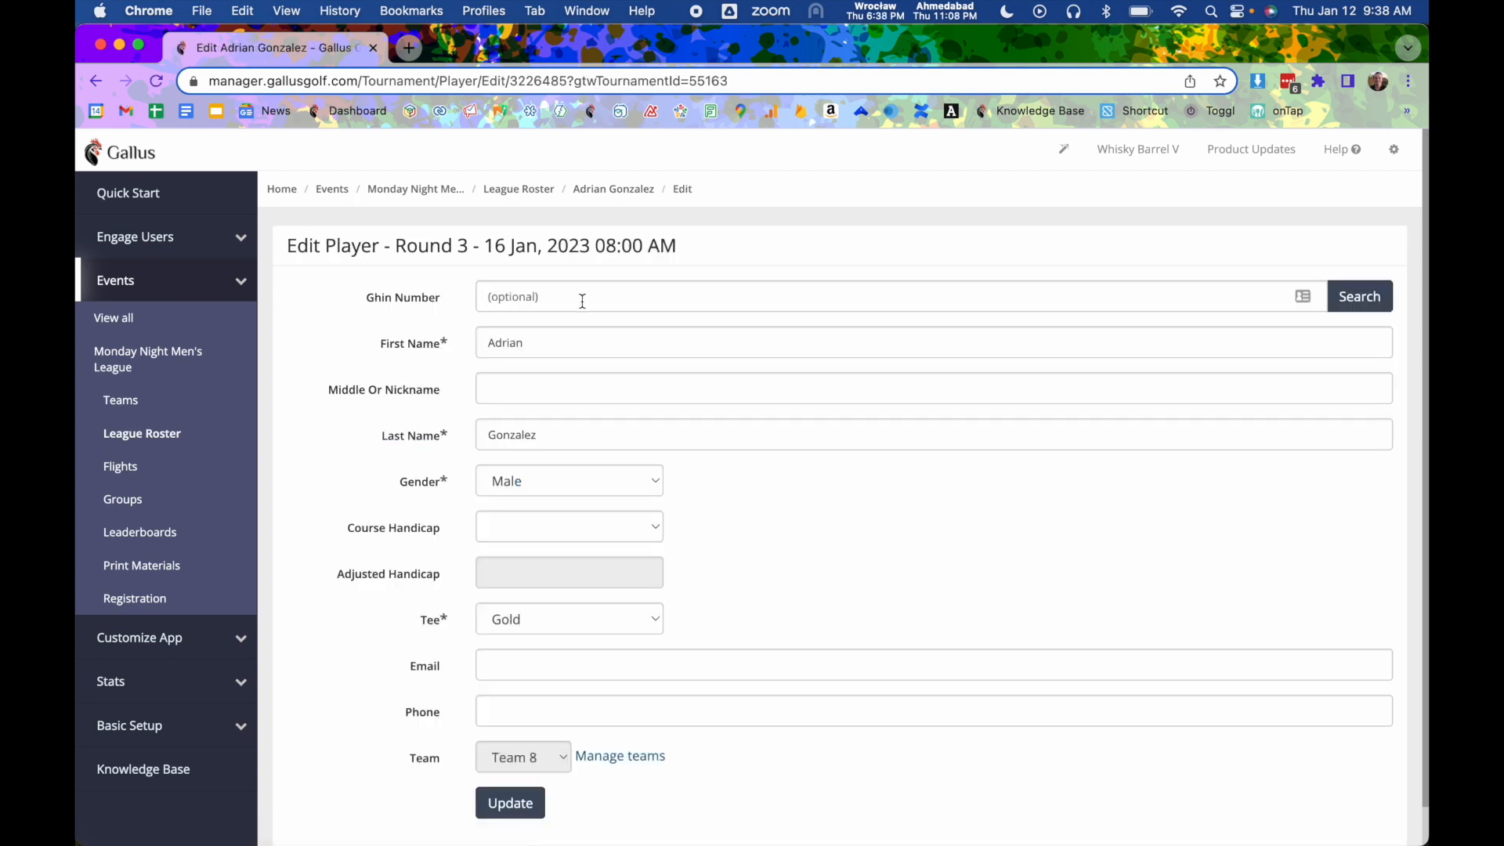
left_click(508, 196)
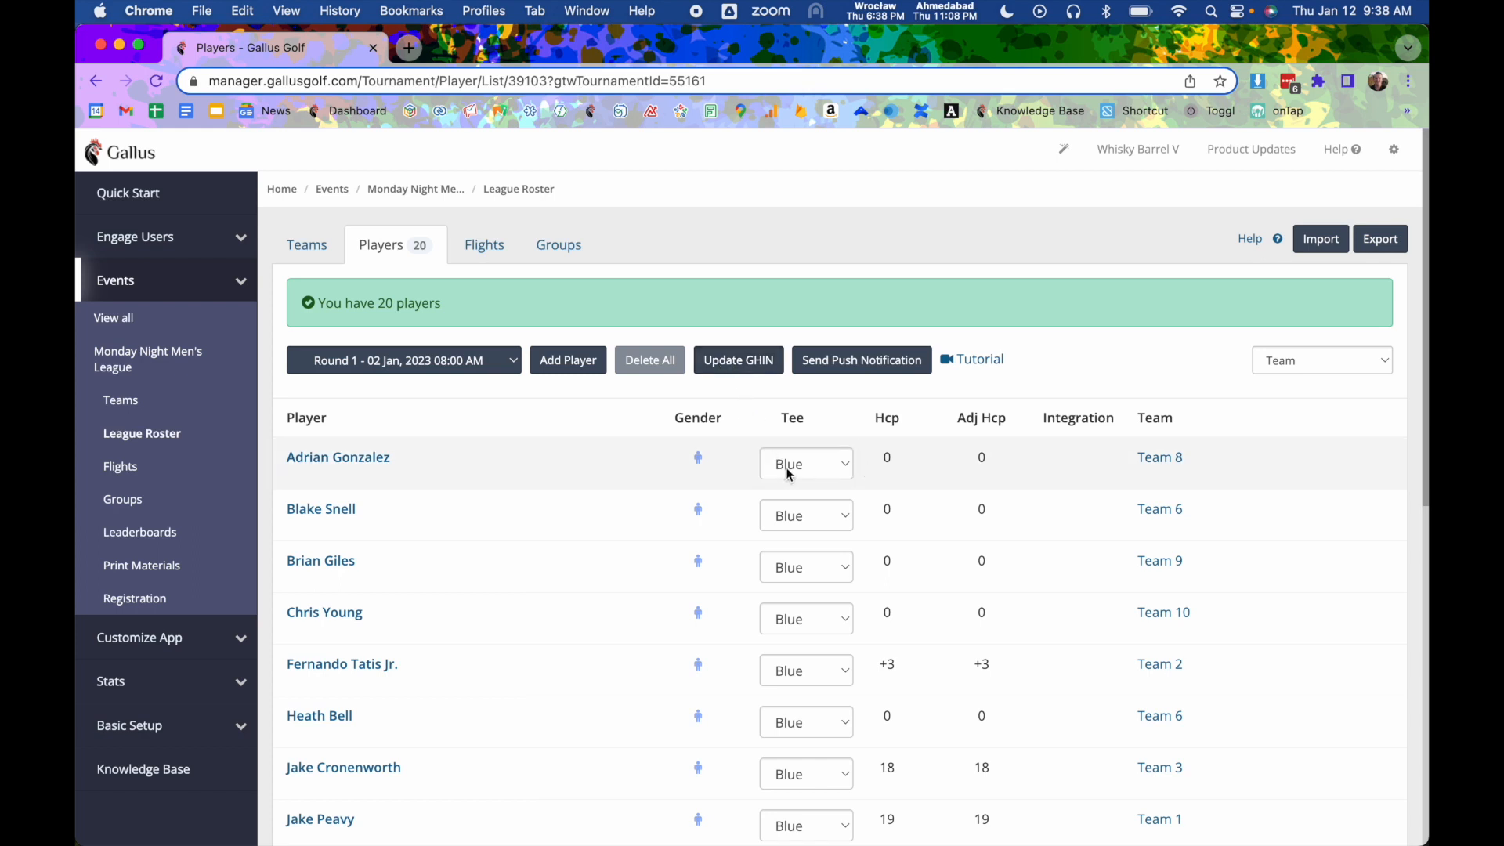
left_click(507, 373)
left_click(495, 398)
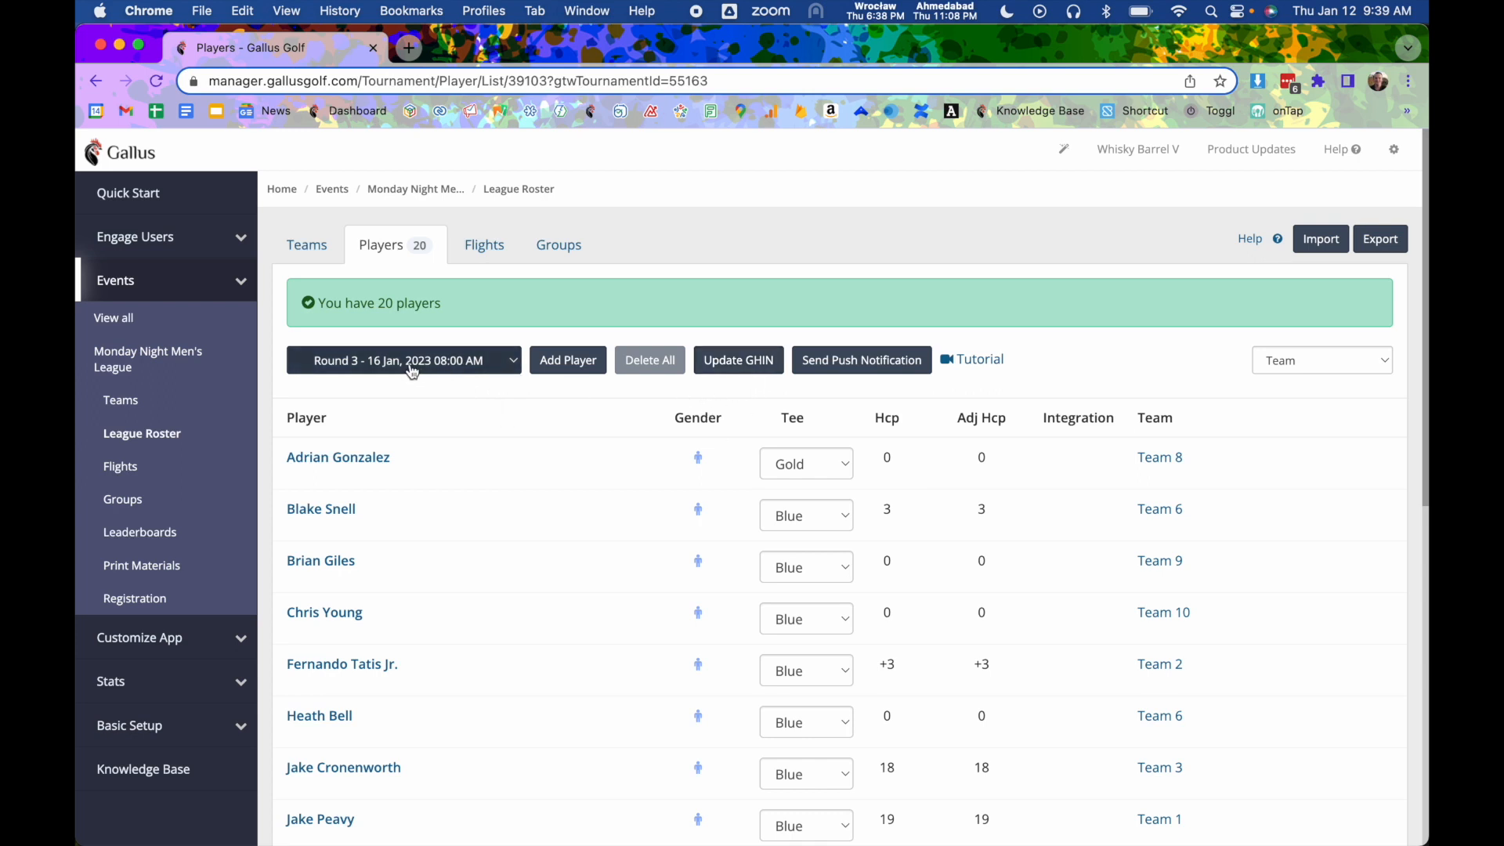
left_click(586, 365)
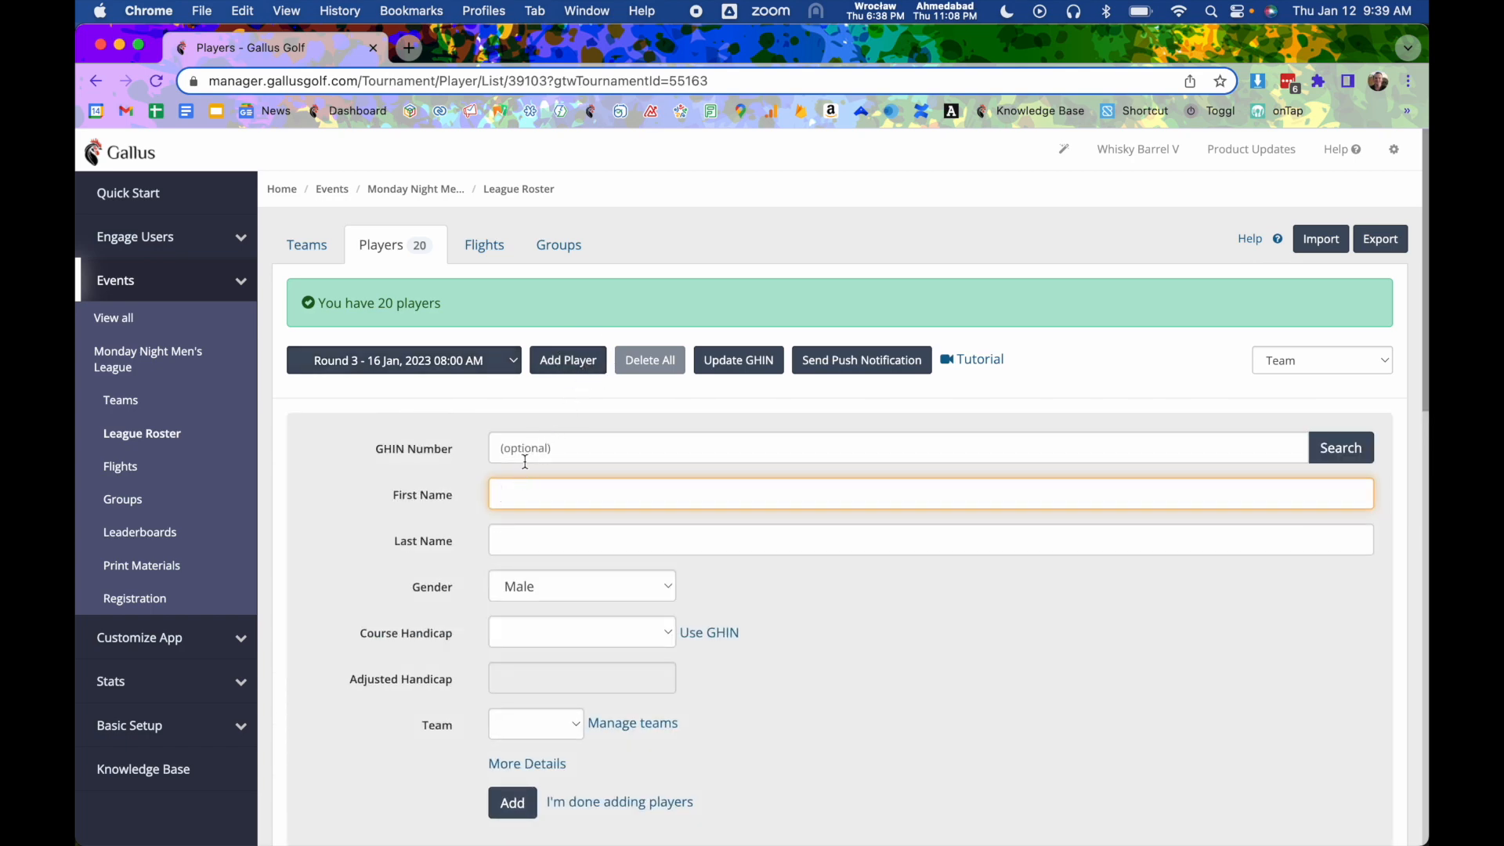
scroll(524, 466, "down", 2)
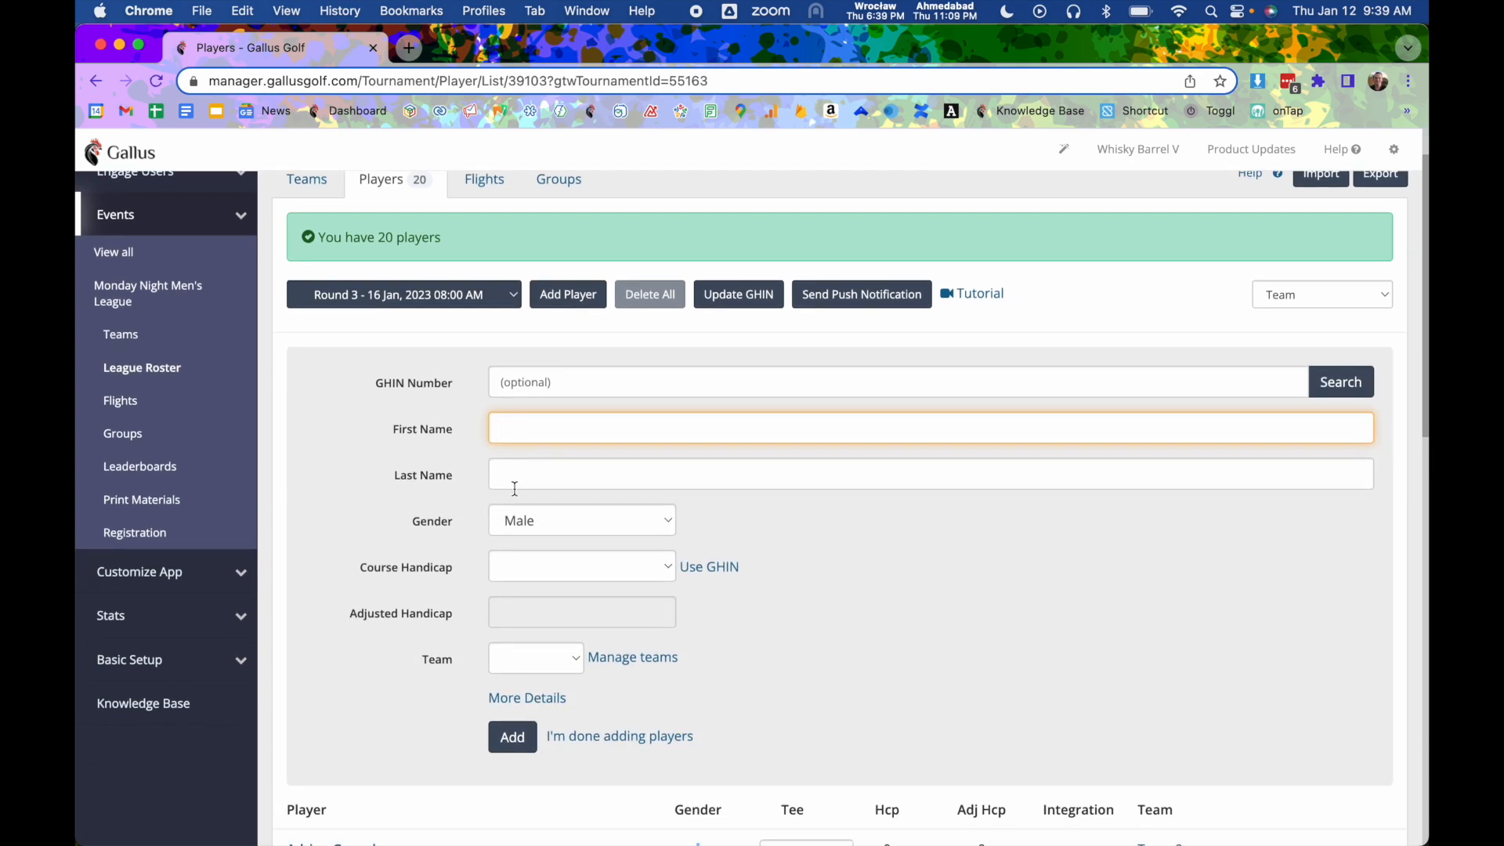
type("Nelson")
key("Tab")
type("Cruz")
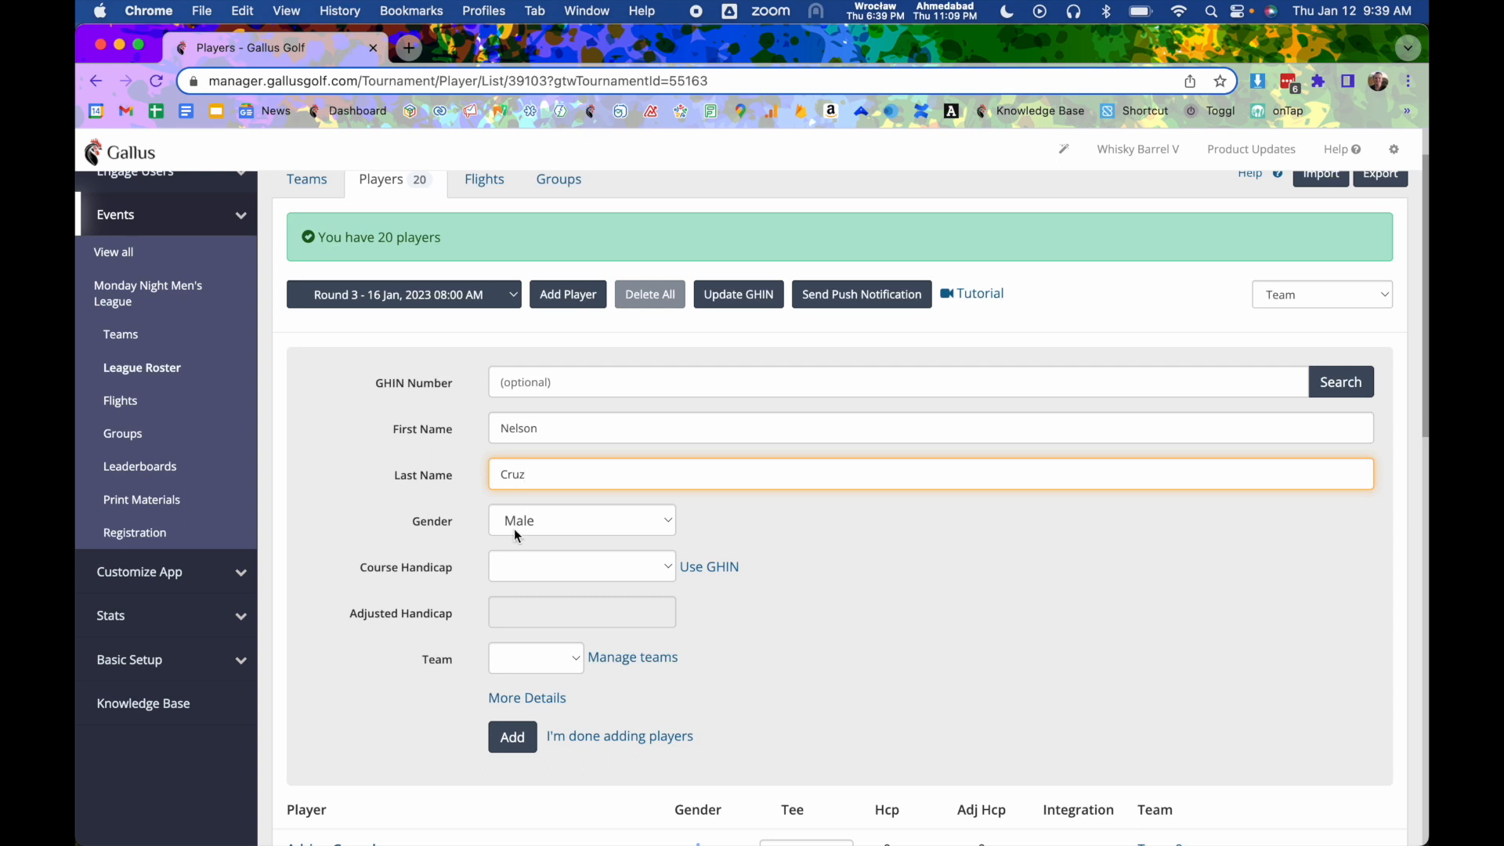
left_click(546, 568)
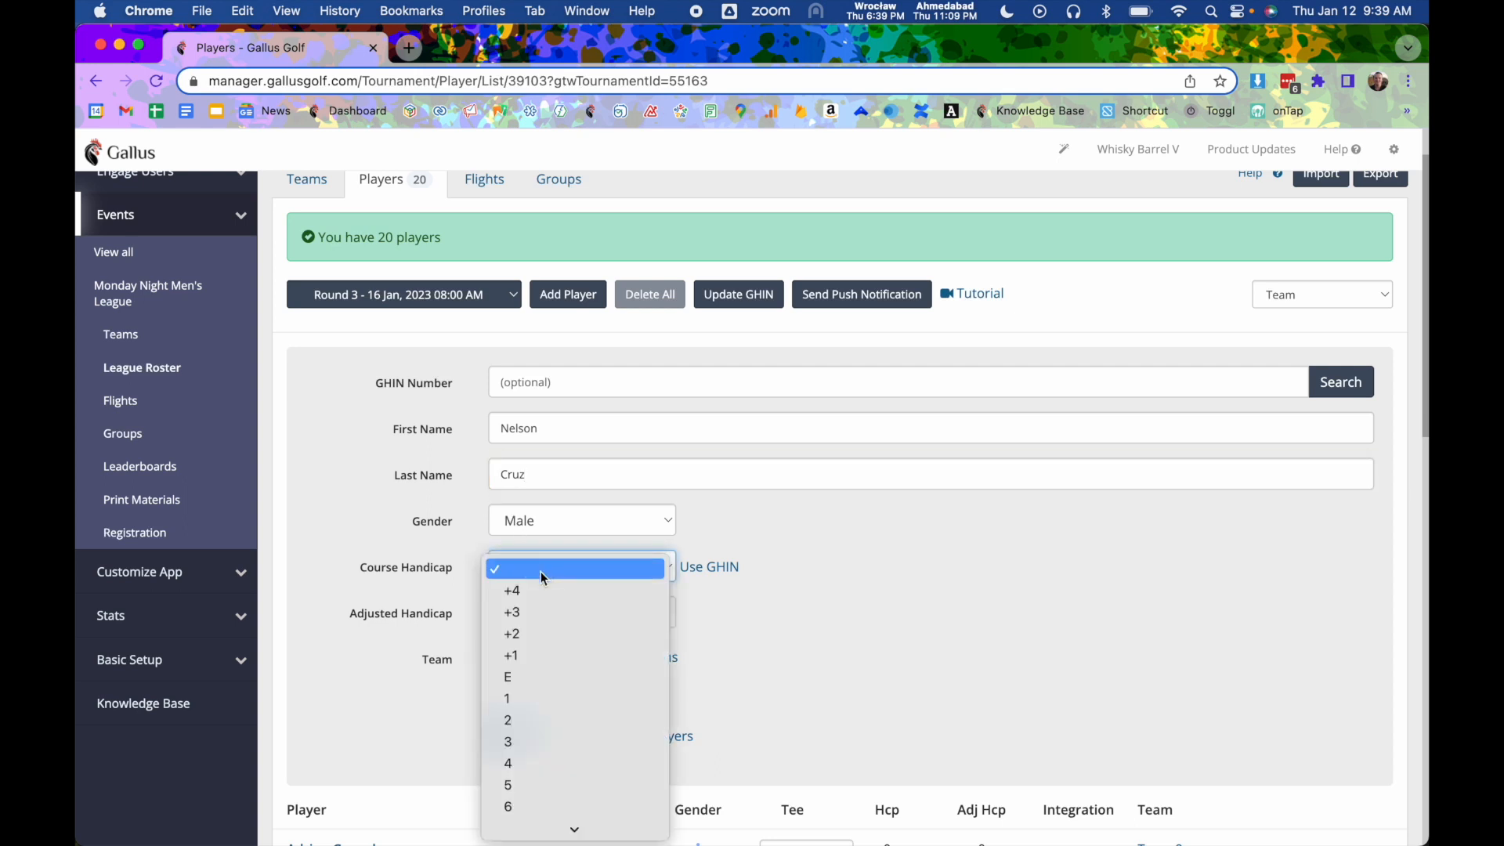
left_click(519, 786)
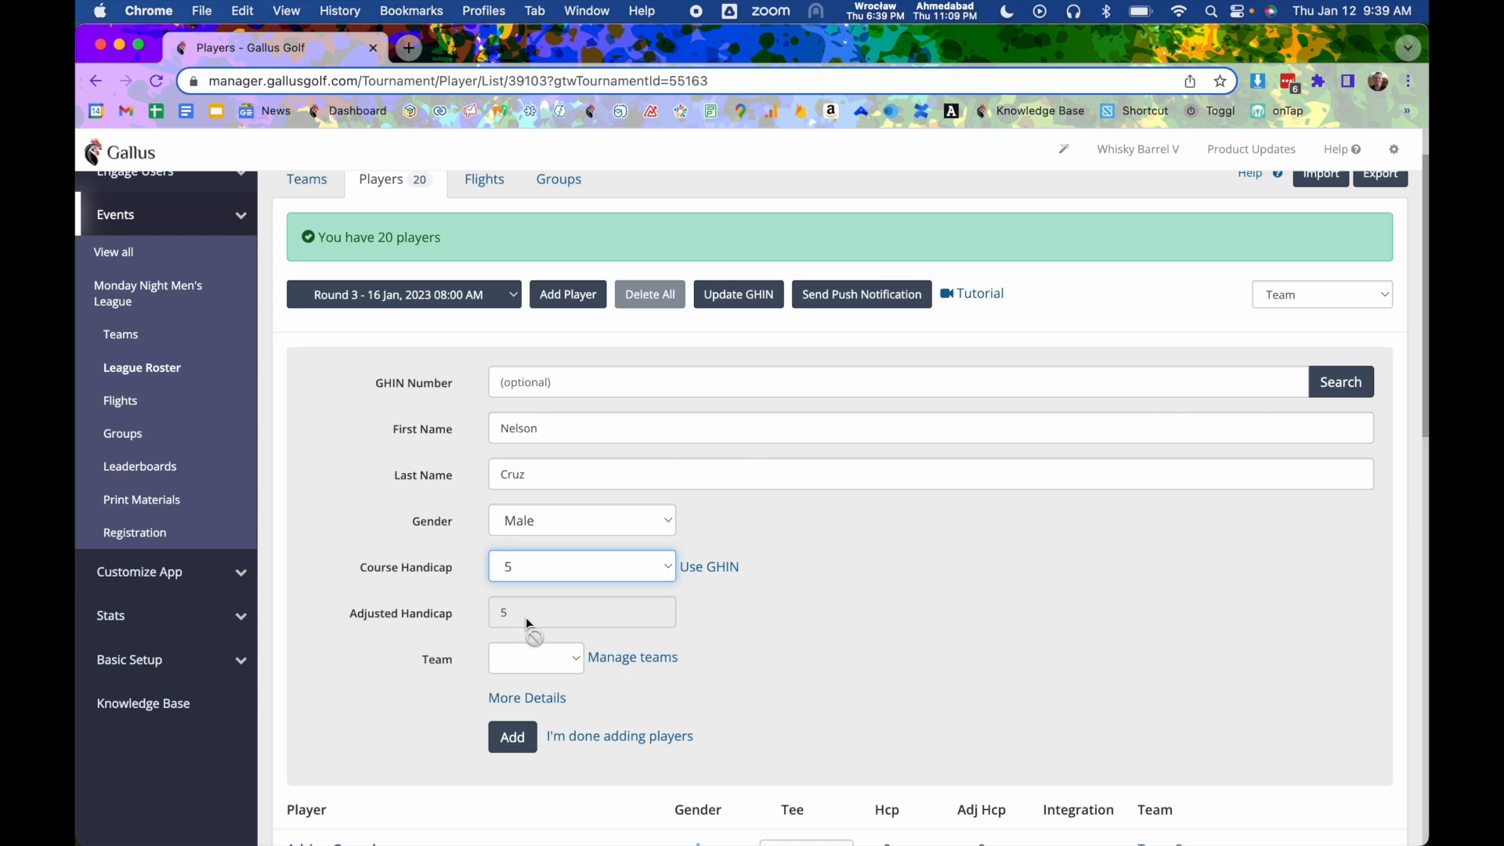
left_click(520, 659)
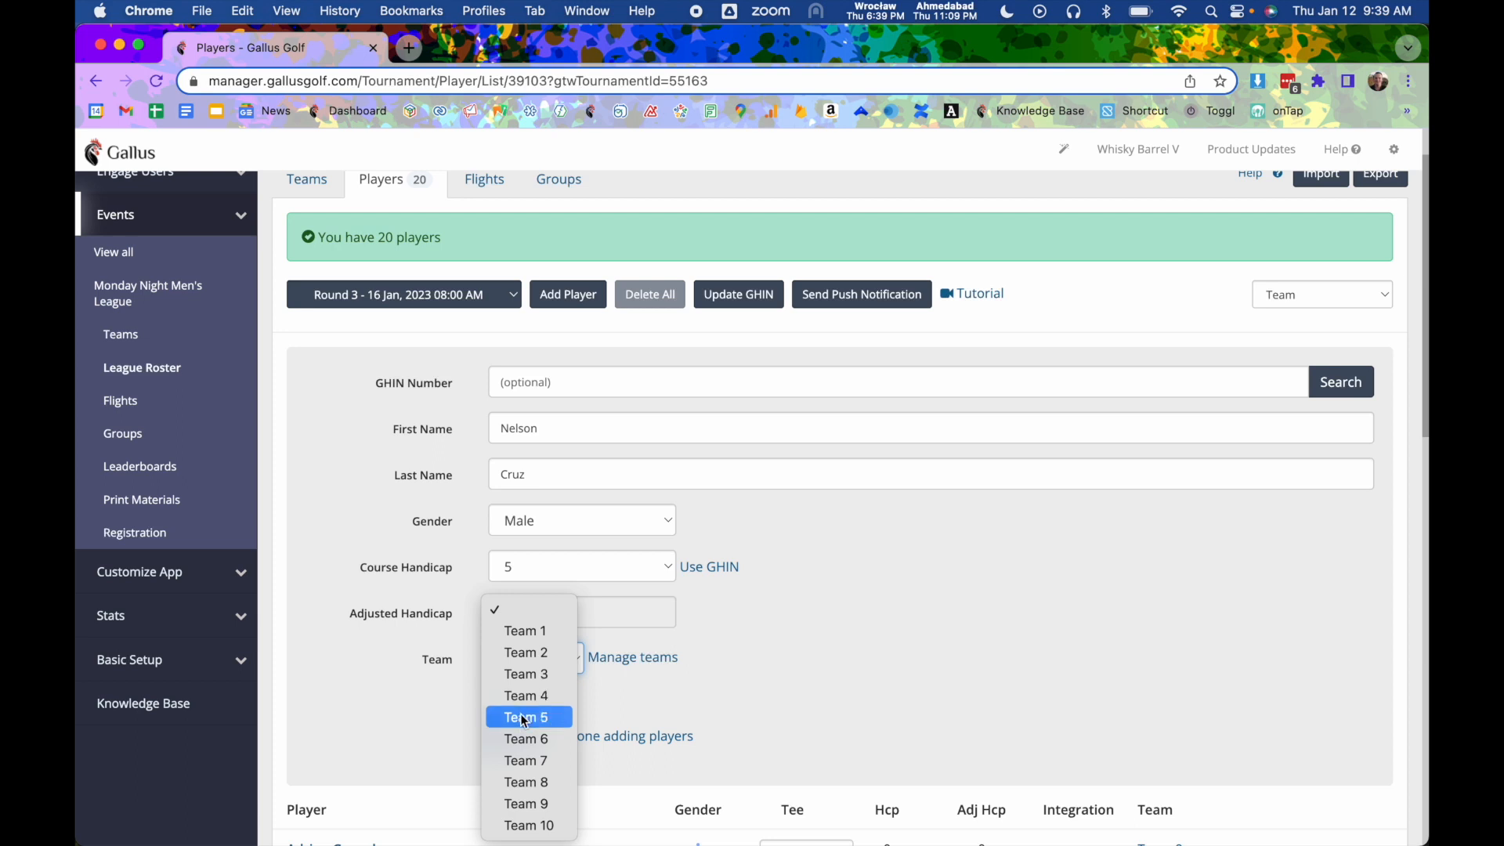
left_click(525, 718)
left_click(526, 697)
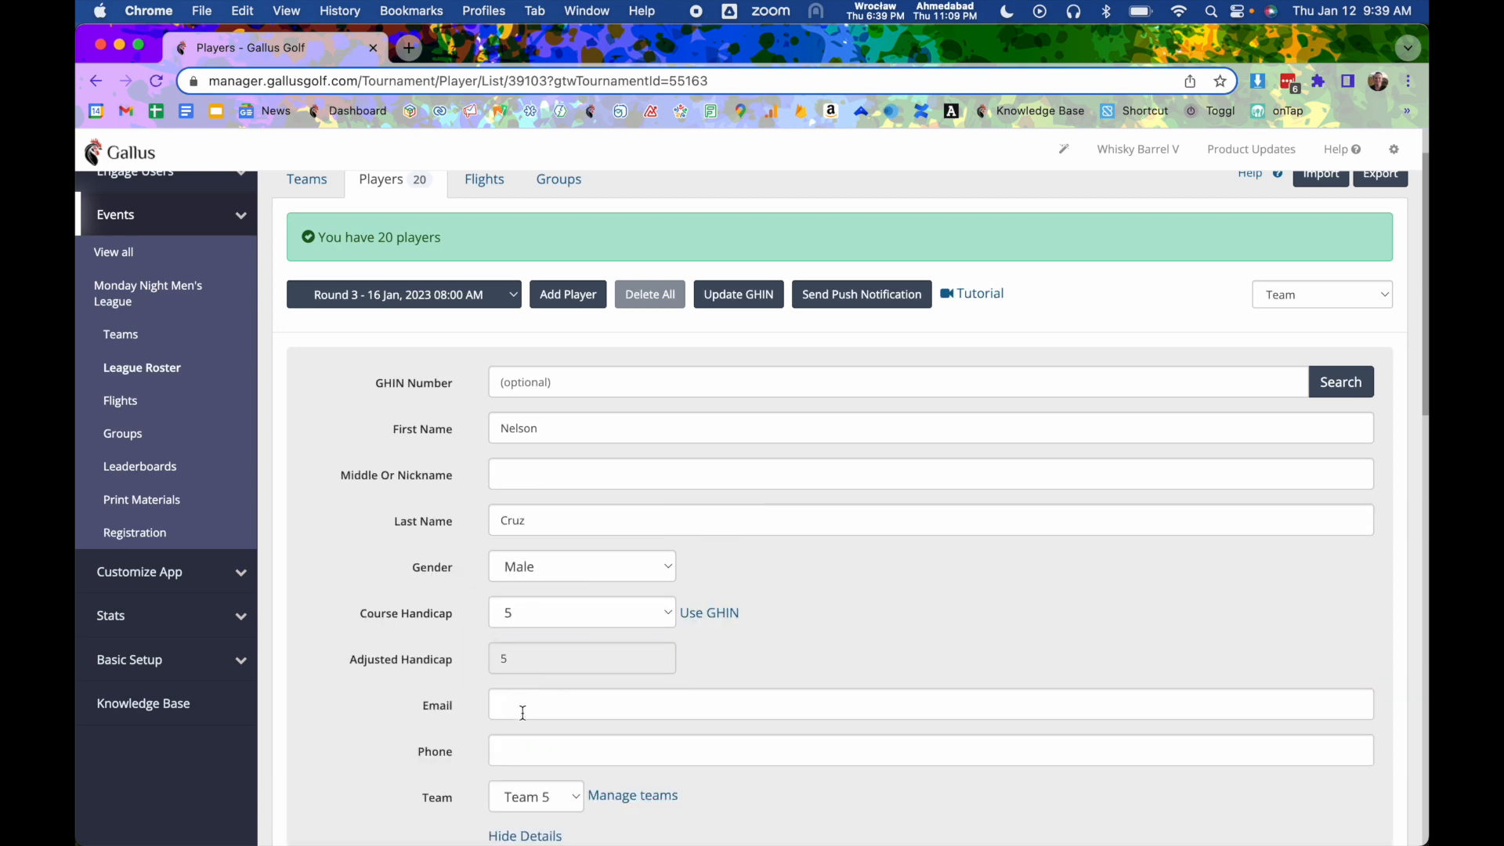
- Fill in the new player's e-mail address and add the player to the roster
scroll(509, 705, "down", 2)
left_click(520, 639)
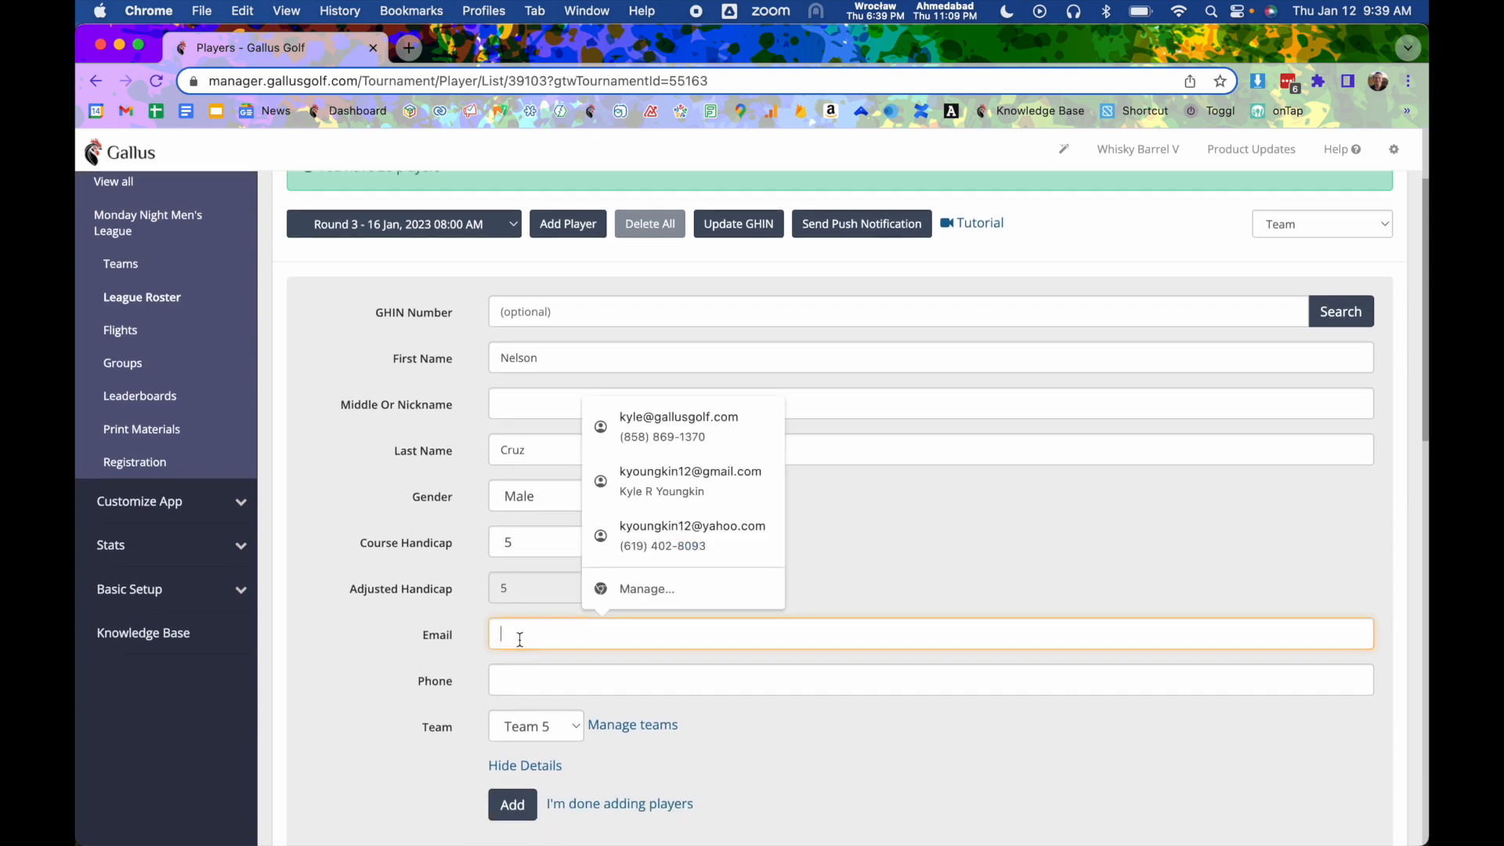
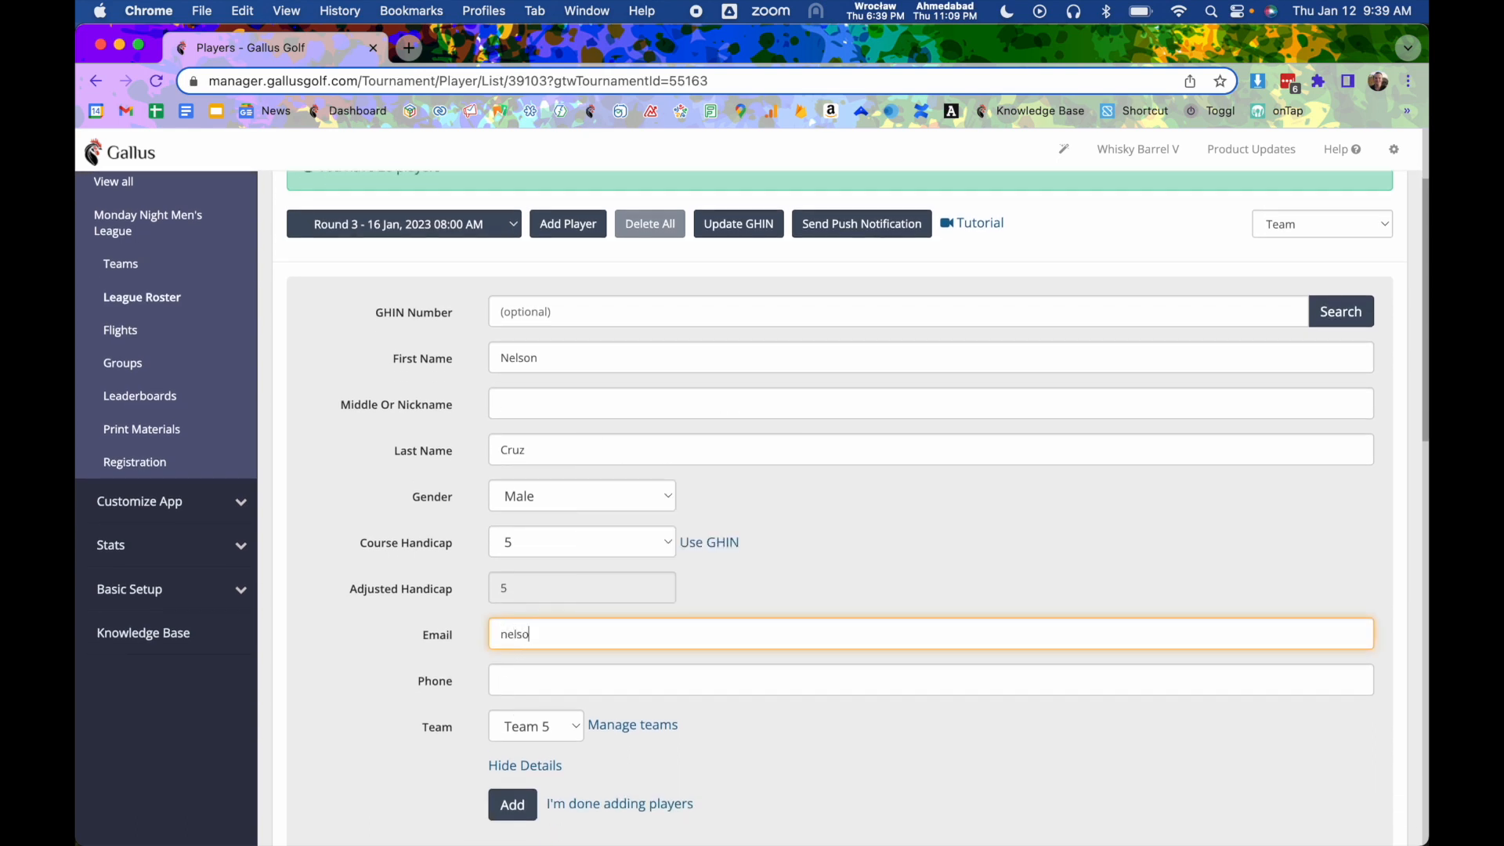
left_click(525, 811)
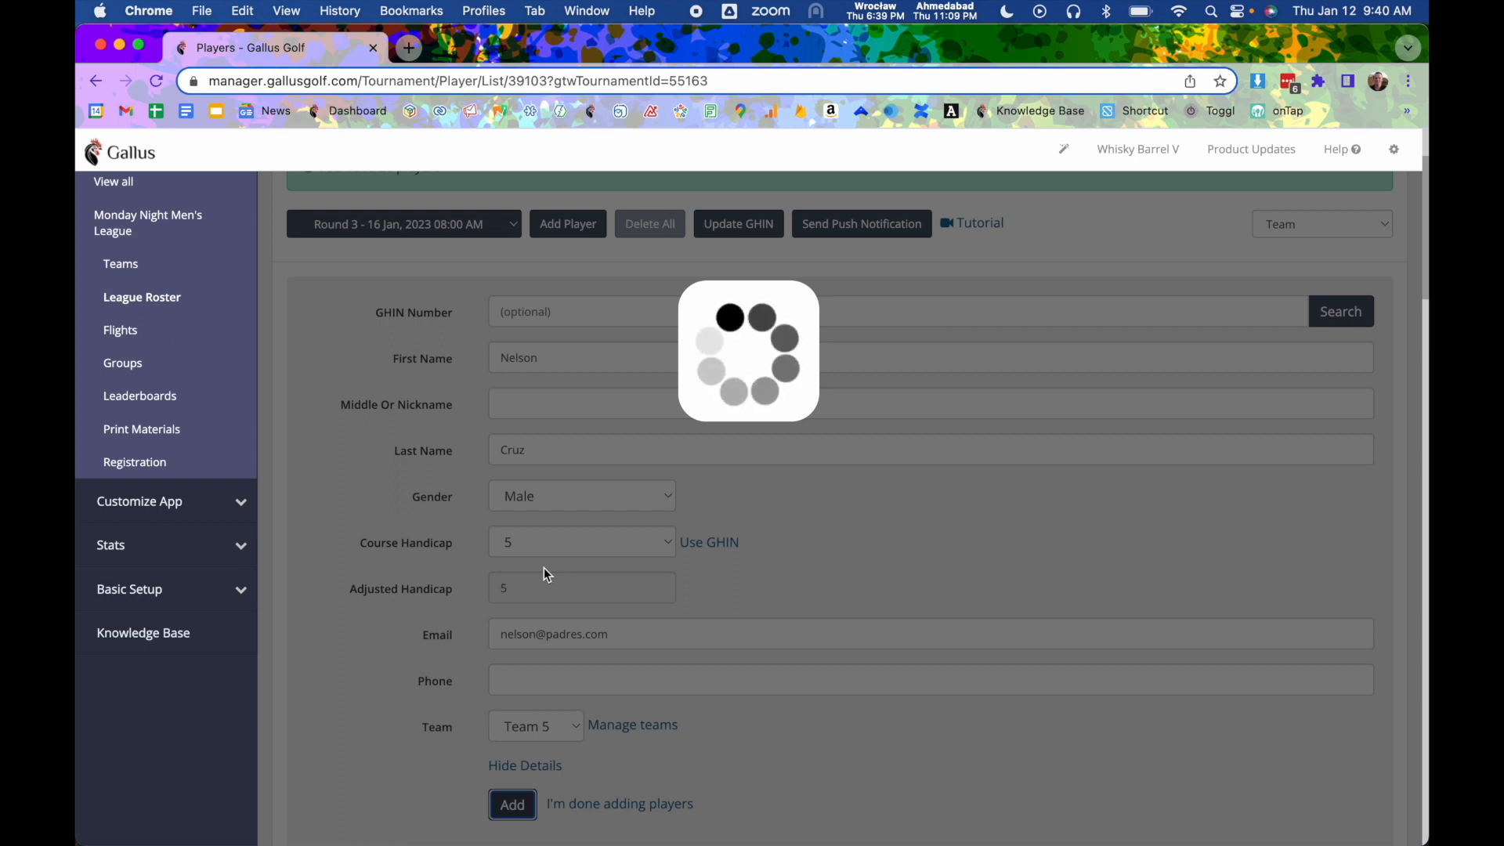
- Scroll through the updated Round 3 player roster
scroll(544, 567, "up", 3)
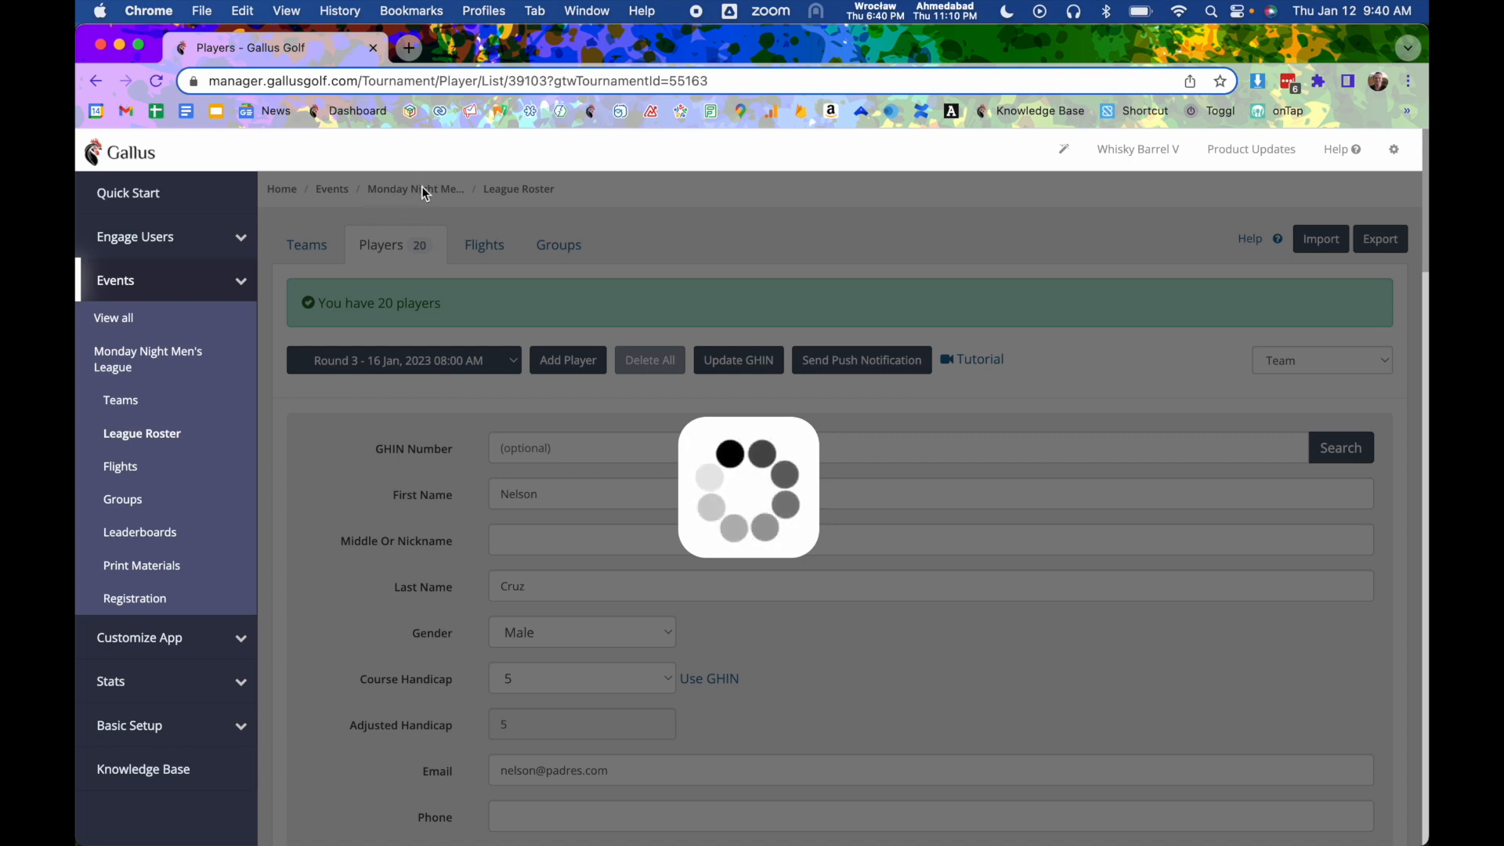
left_click(160, 82)
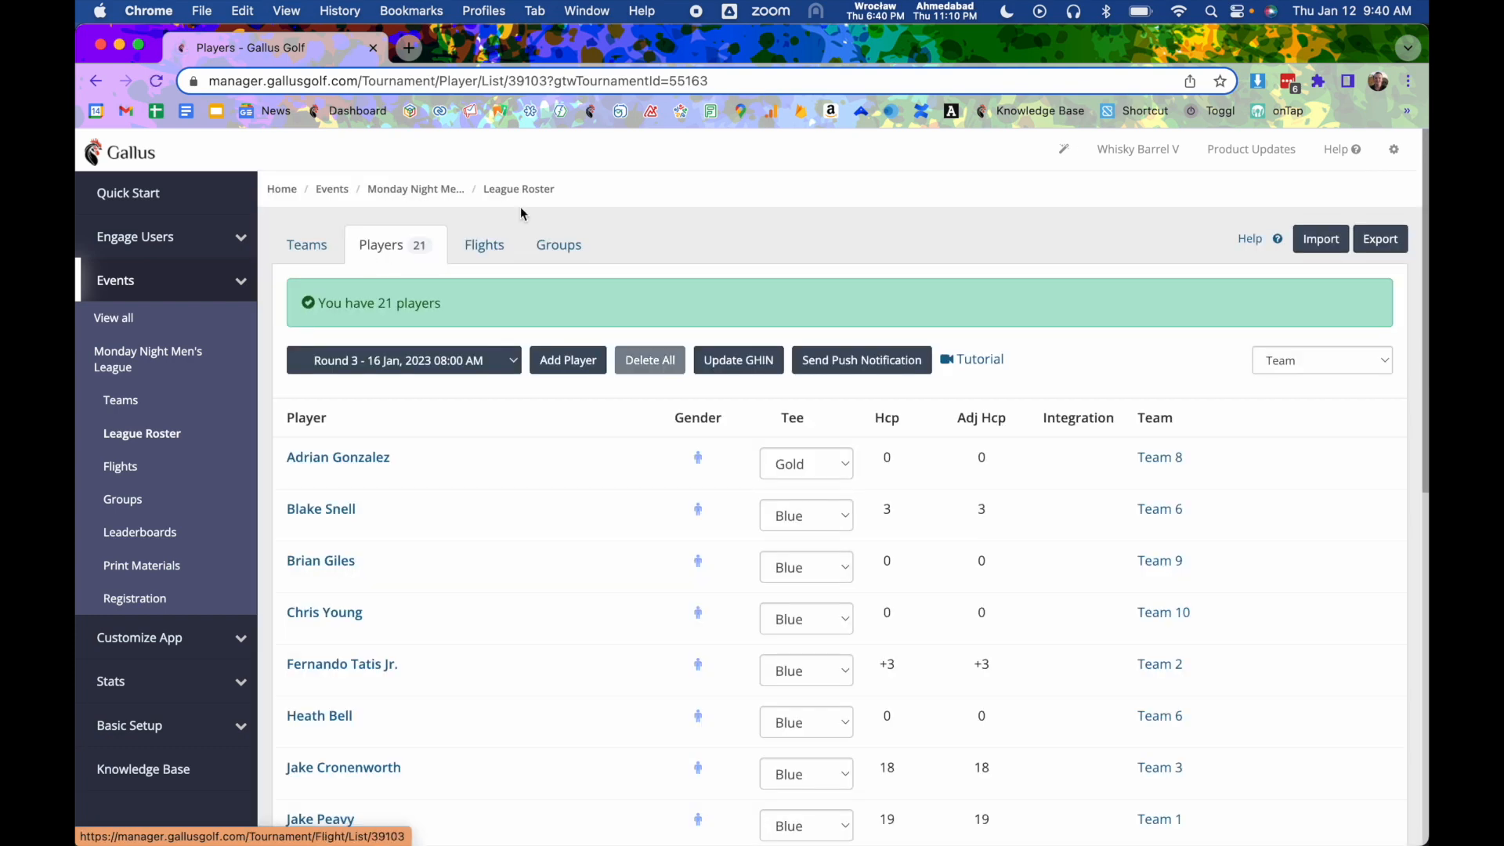
scroll(408, 641, "down", 3)
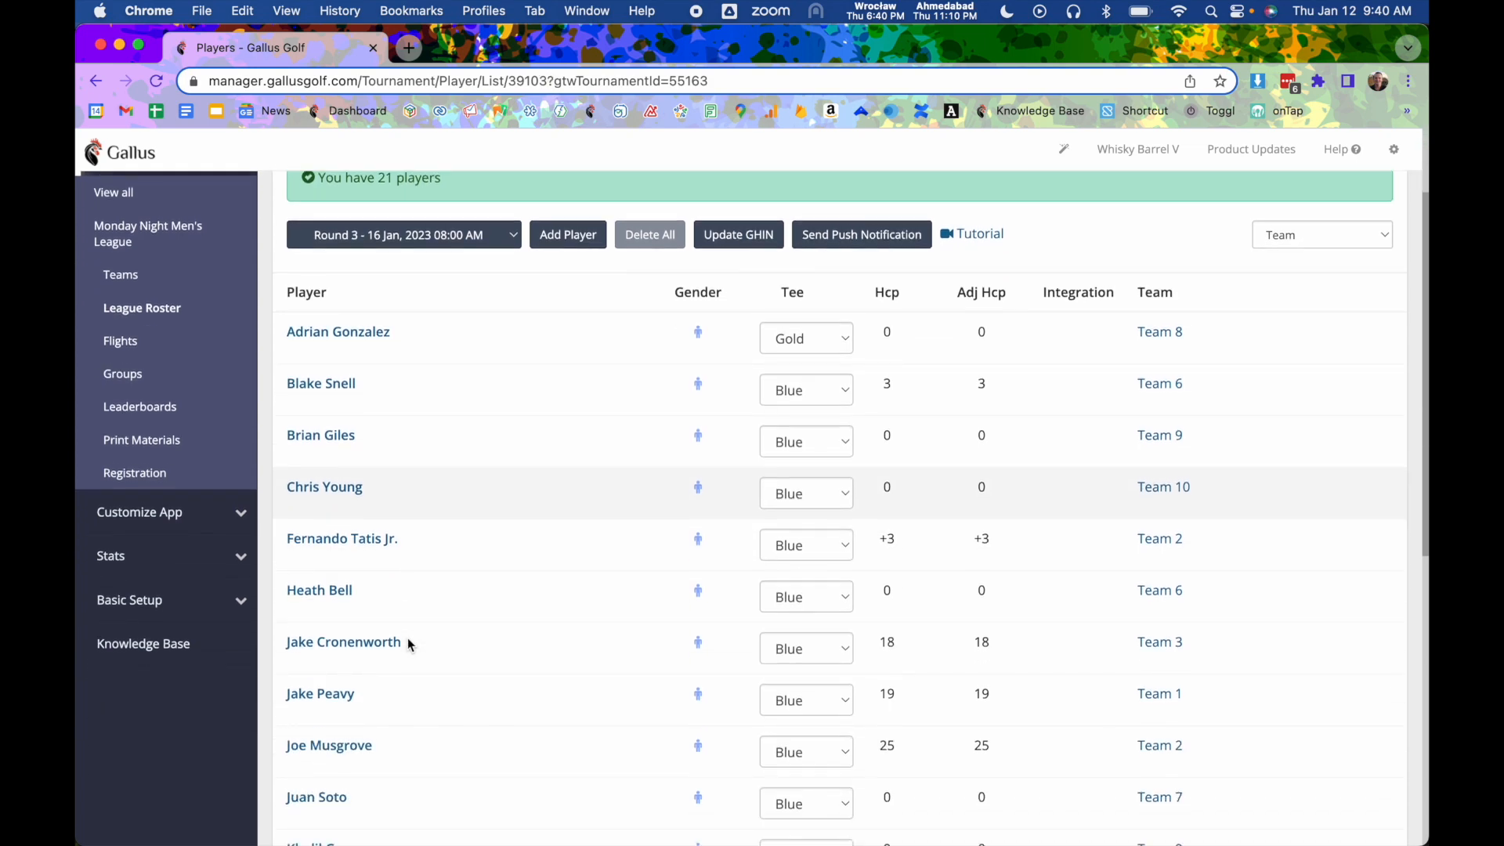
scroll(407, 643, "down", 6)
scroll(407, 644, "up", 8)
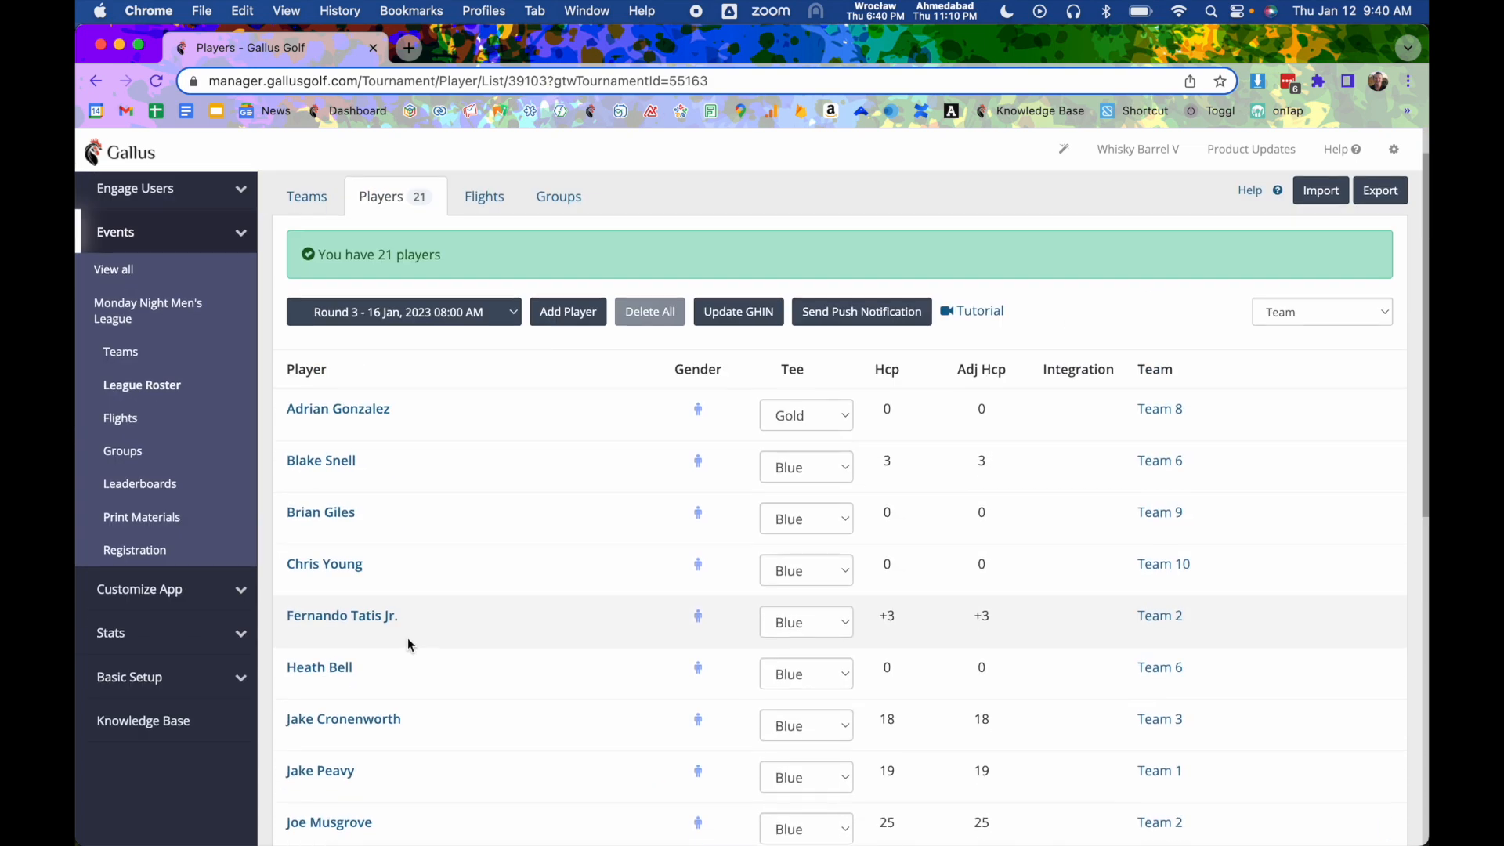
- Add a new team named Team 11 with a course handicap of 4
scroll(407, 638, "up", 1)
left_click(322, 249)
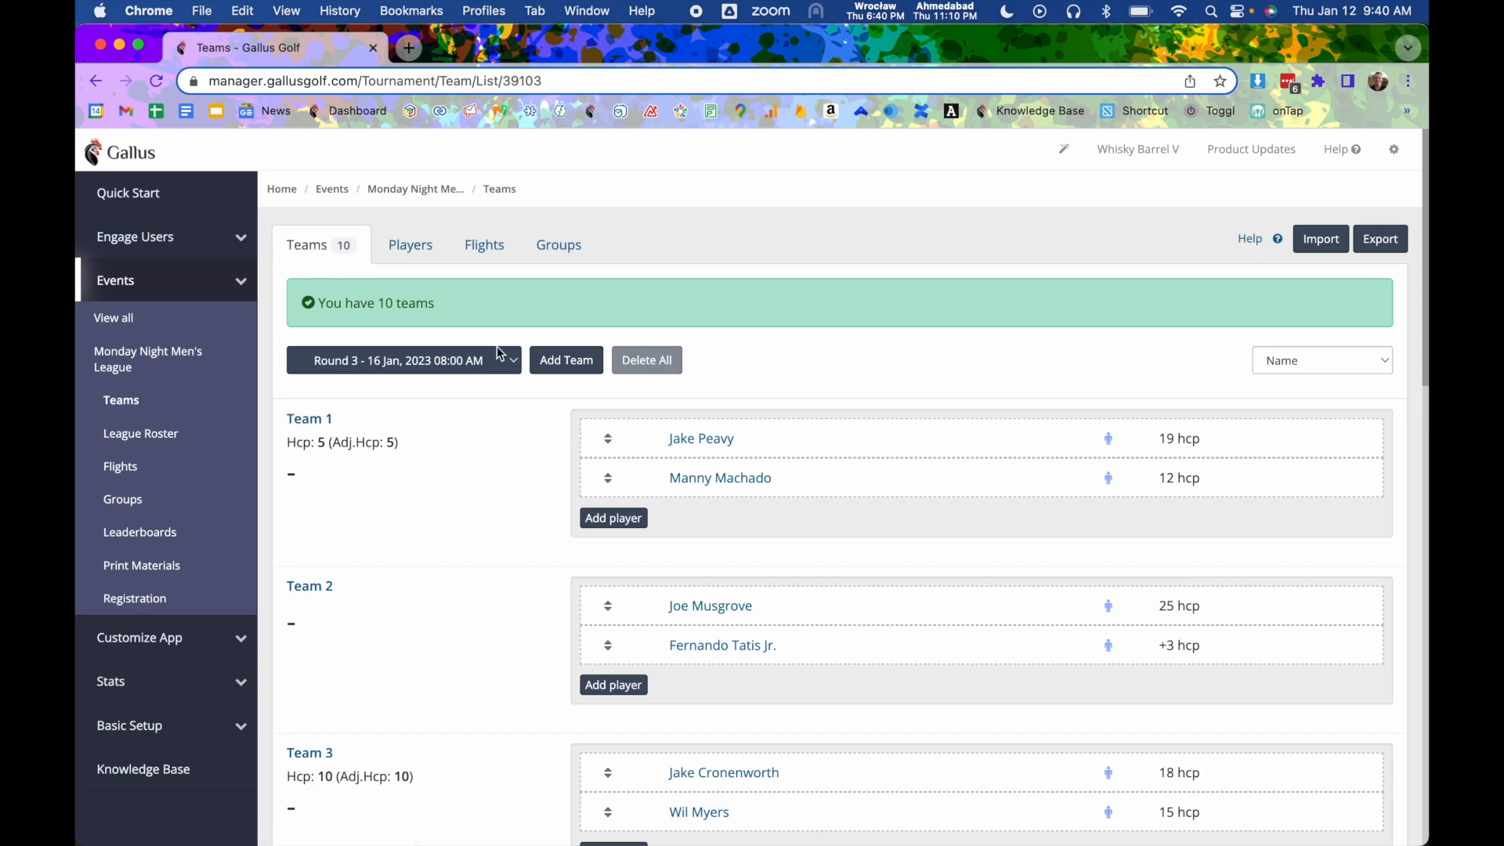
left_click(563, 365)
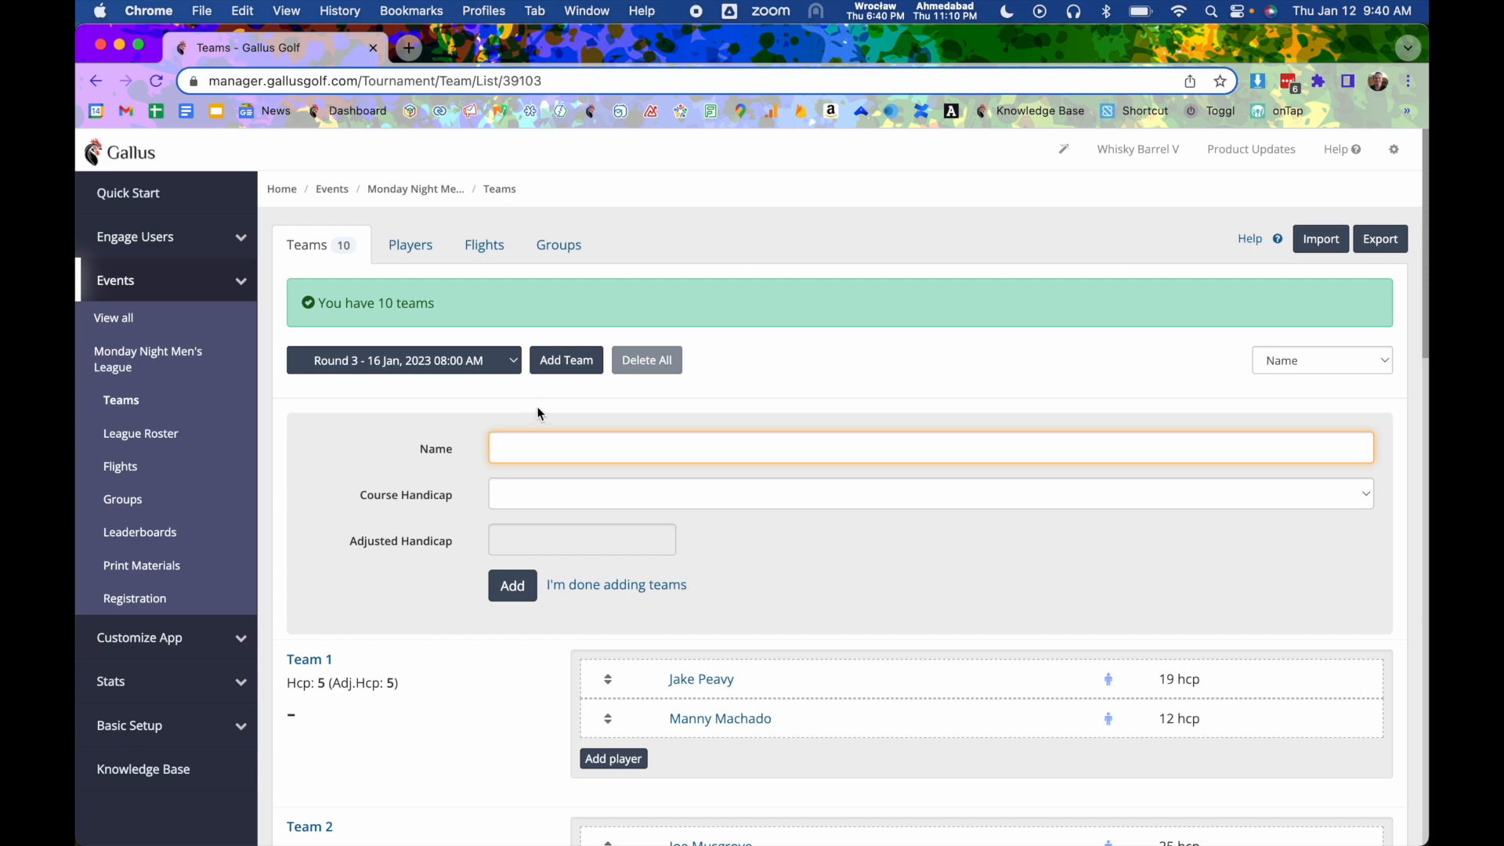
type("Team")
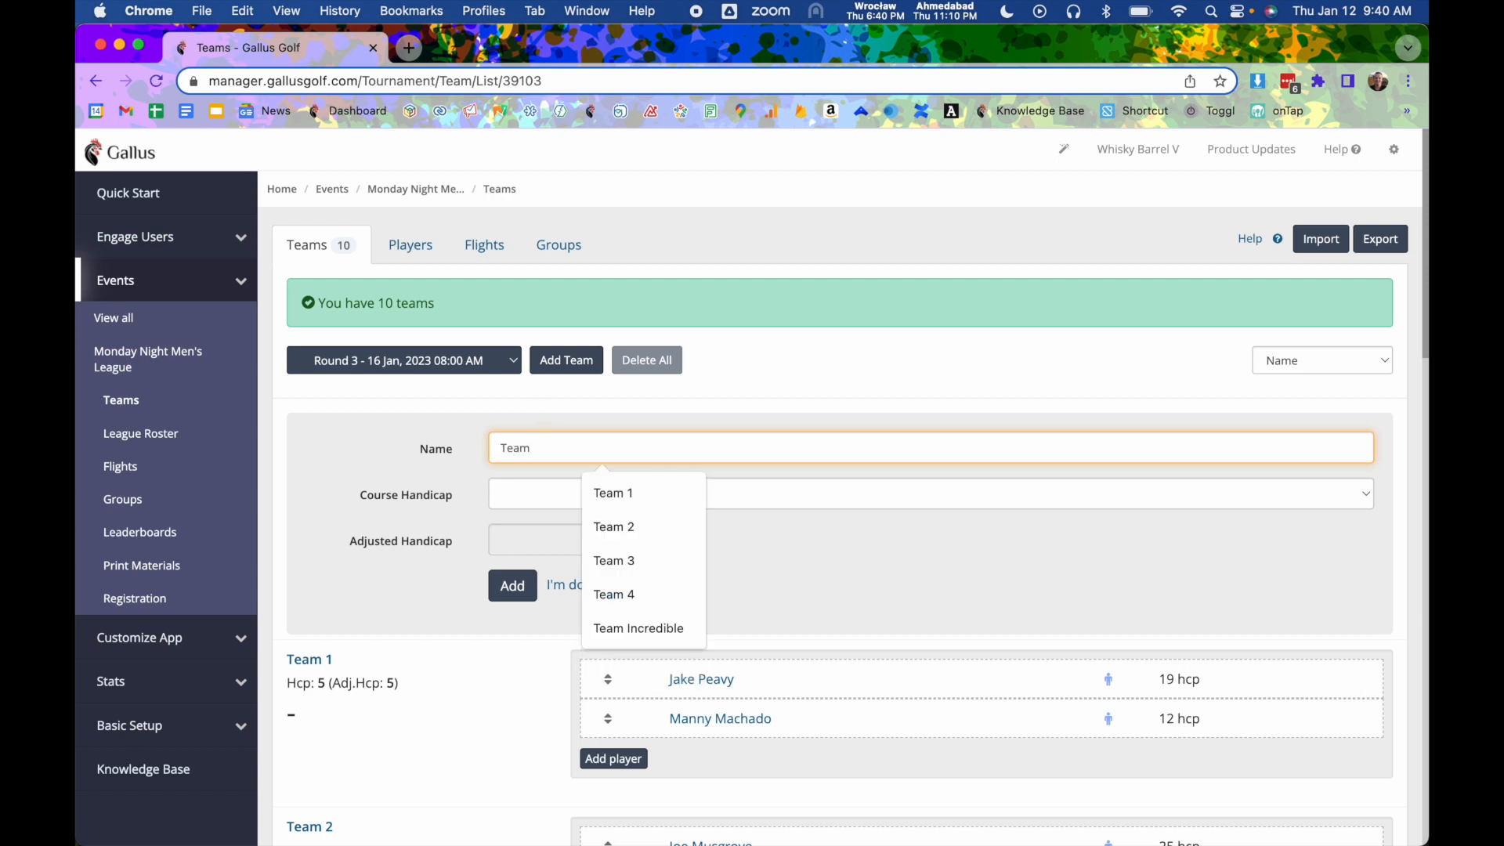
type(" 00")
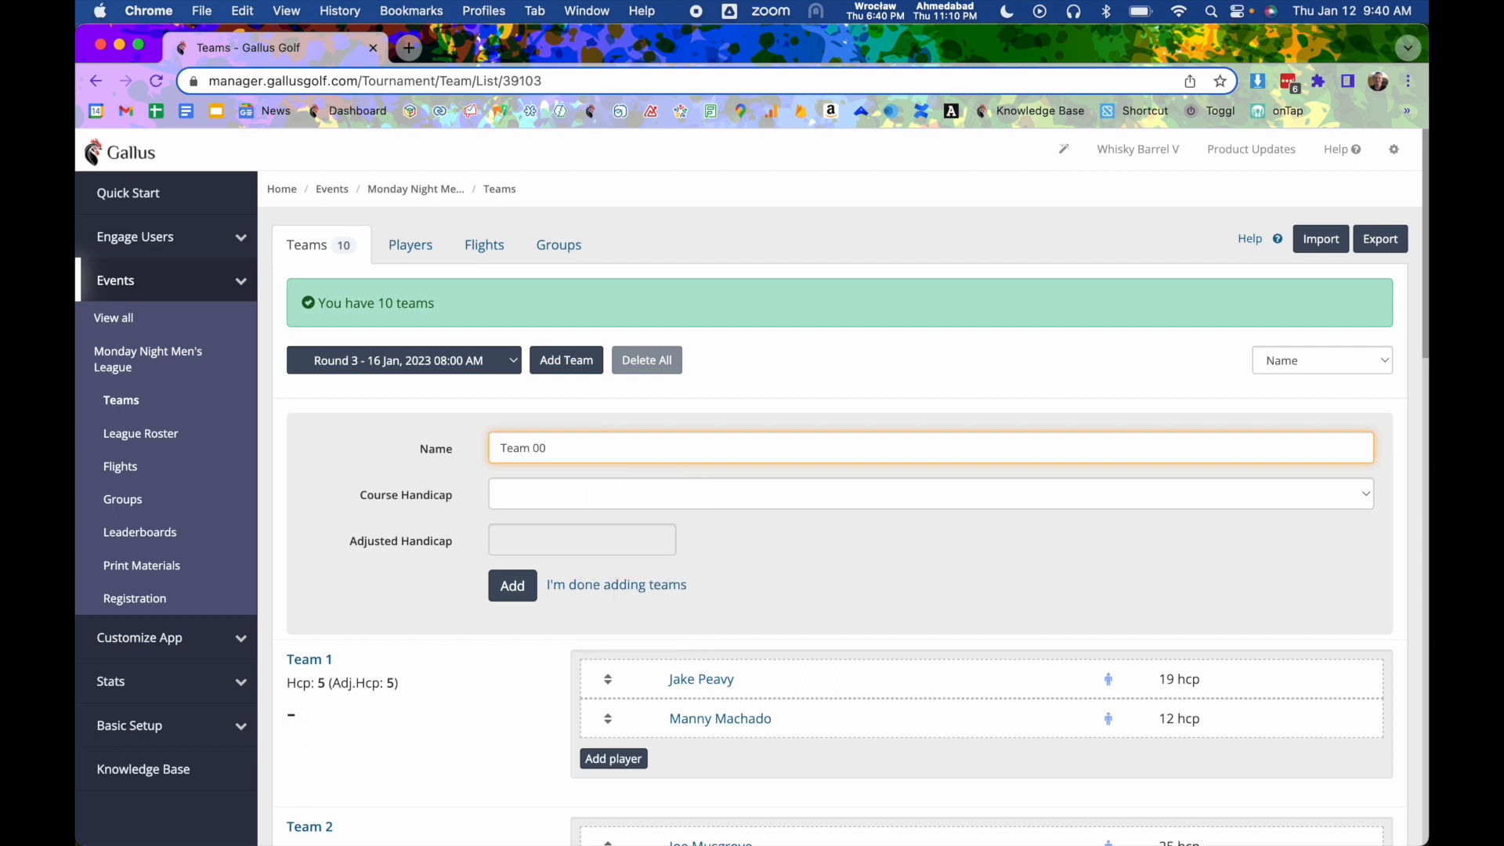
key("BackSpace")
key("BackSpace")
type("11")
left_click(531, 496)
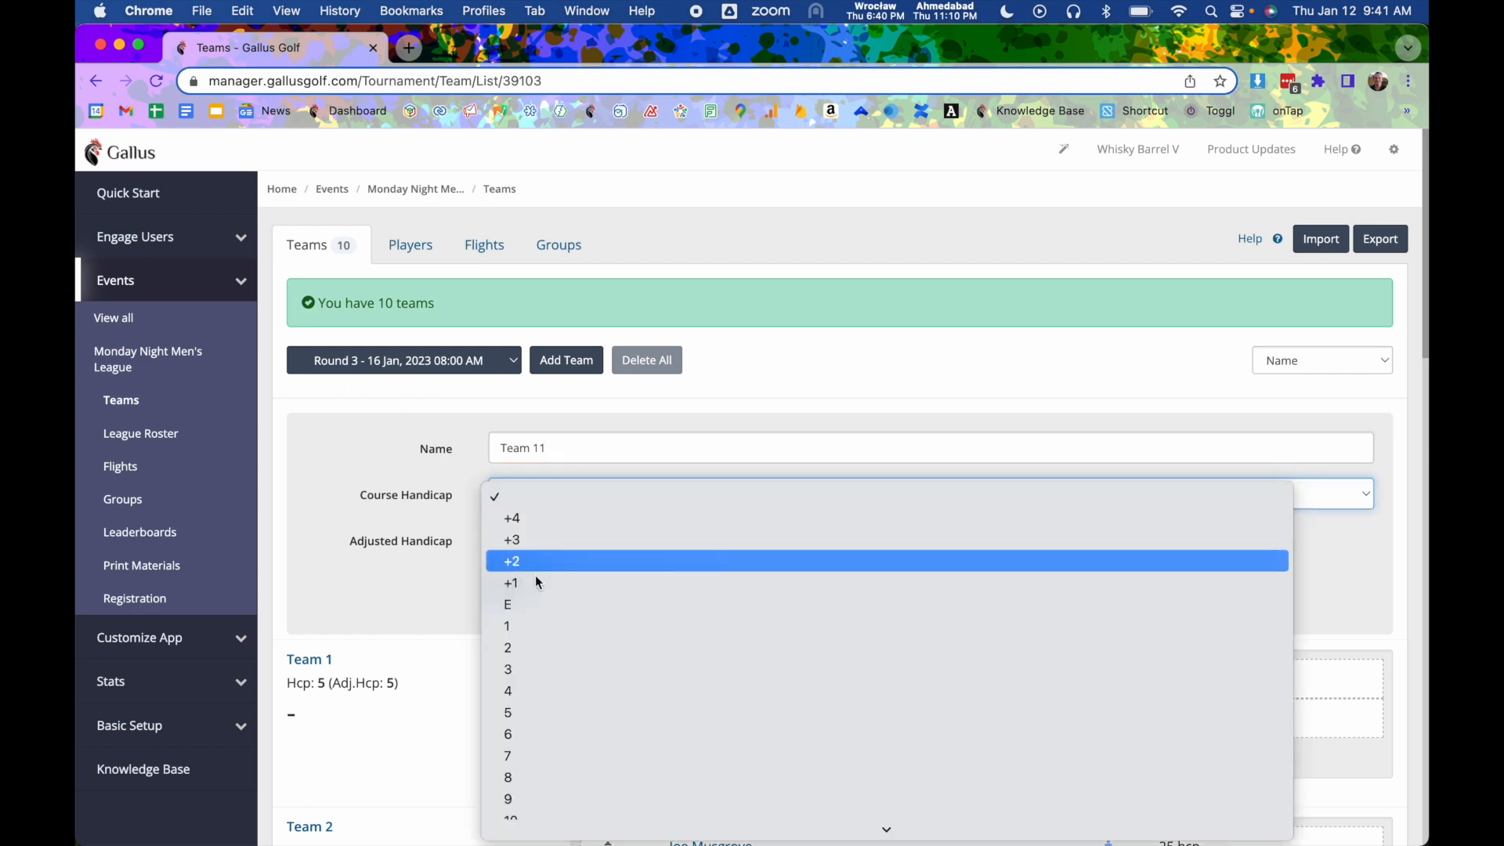
left_click(525, 694)
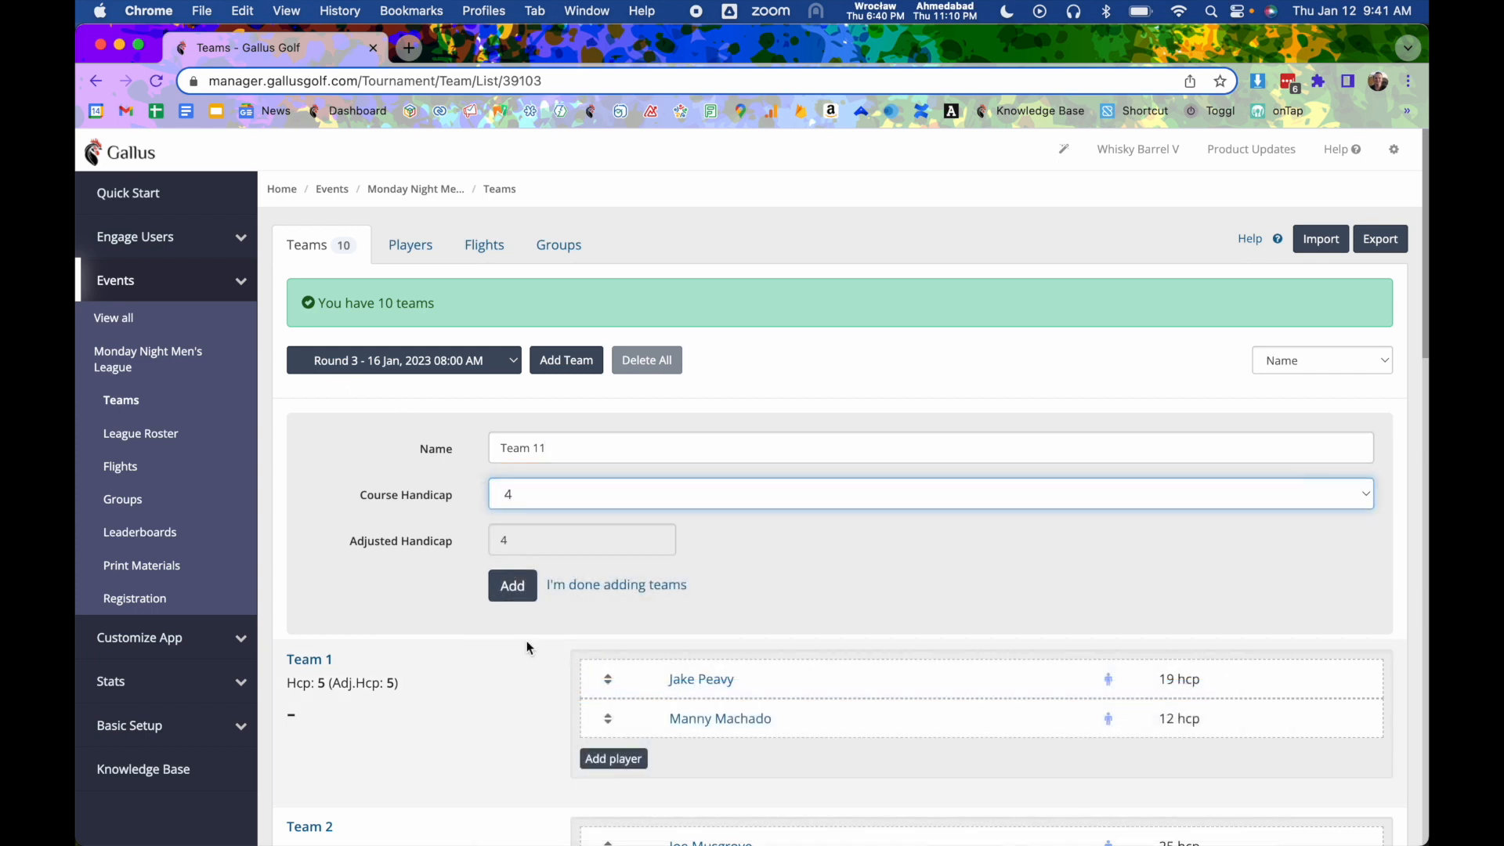
left_click(513, 597)
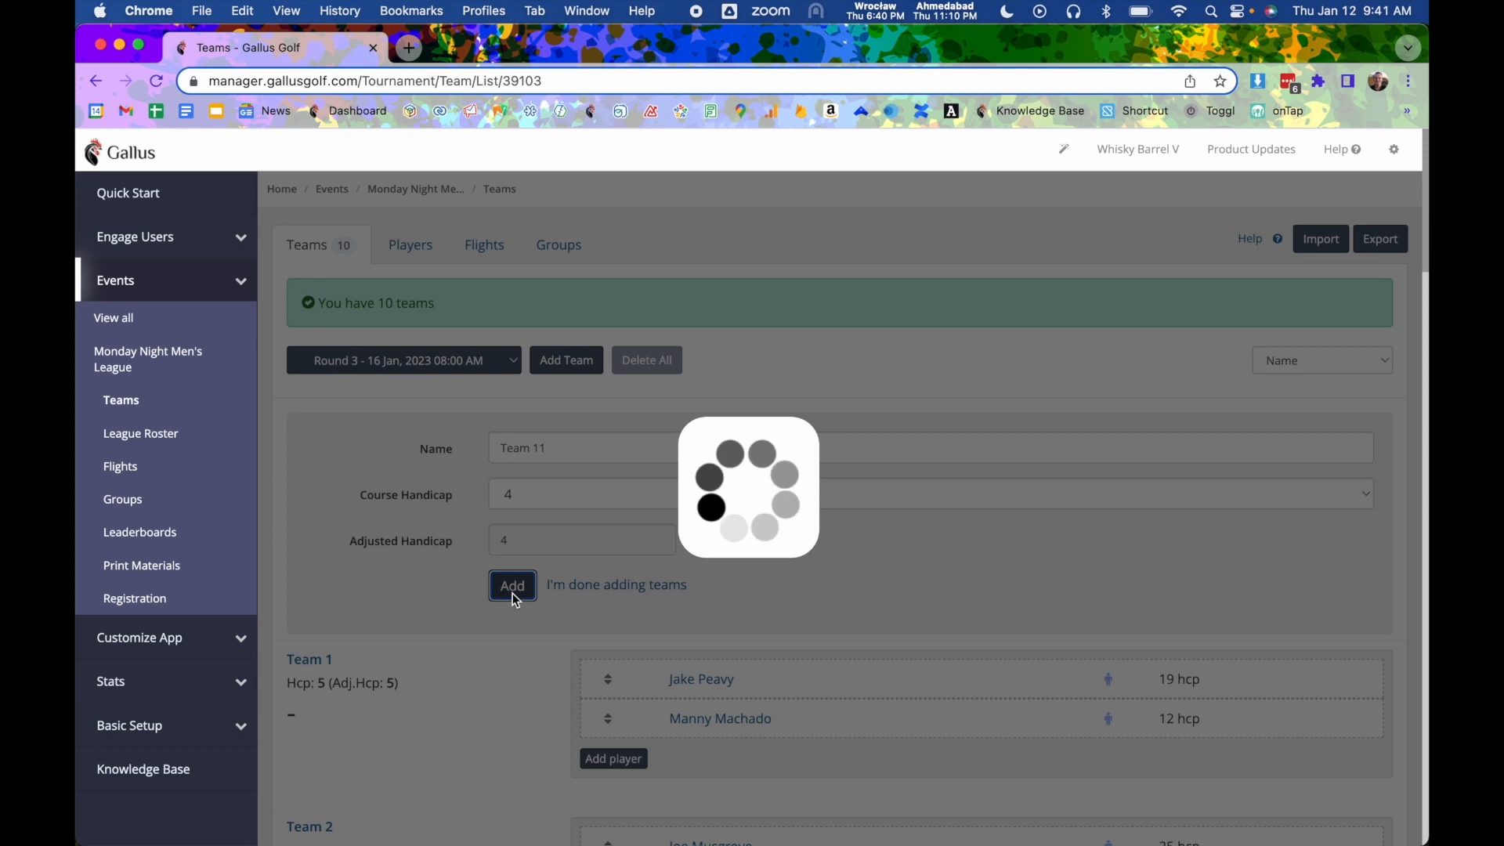
- Open Team 1's details page and switch its scorecard to Round 4
scroll(512, 594, "down", 5)
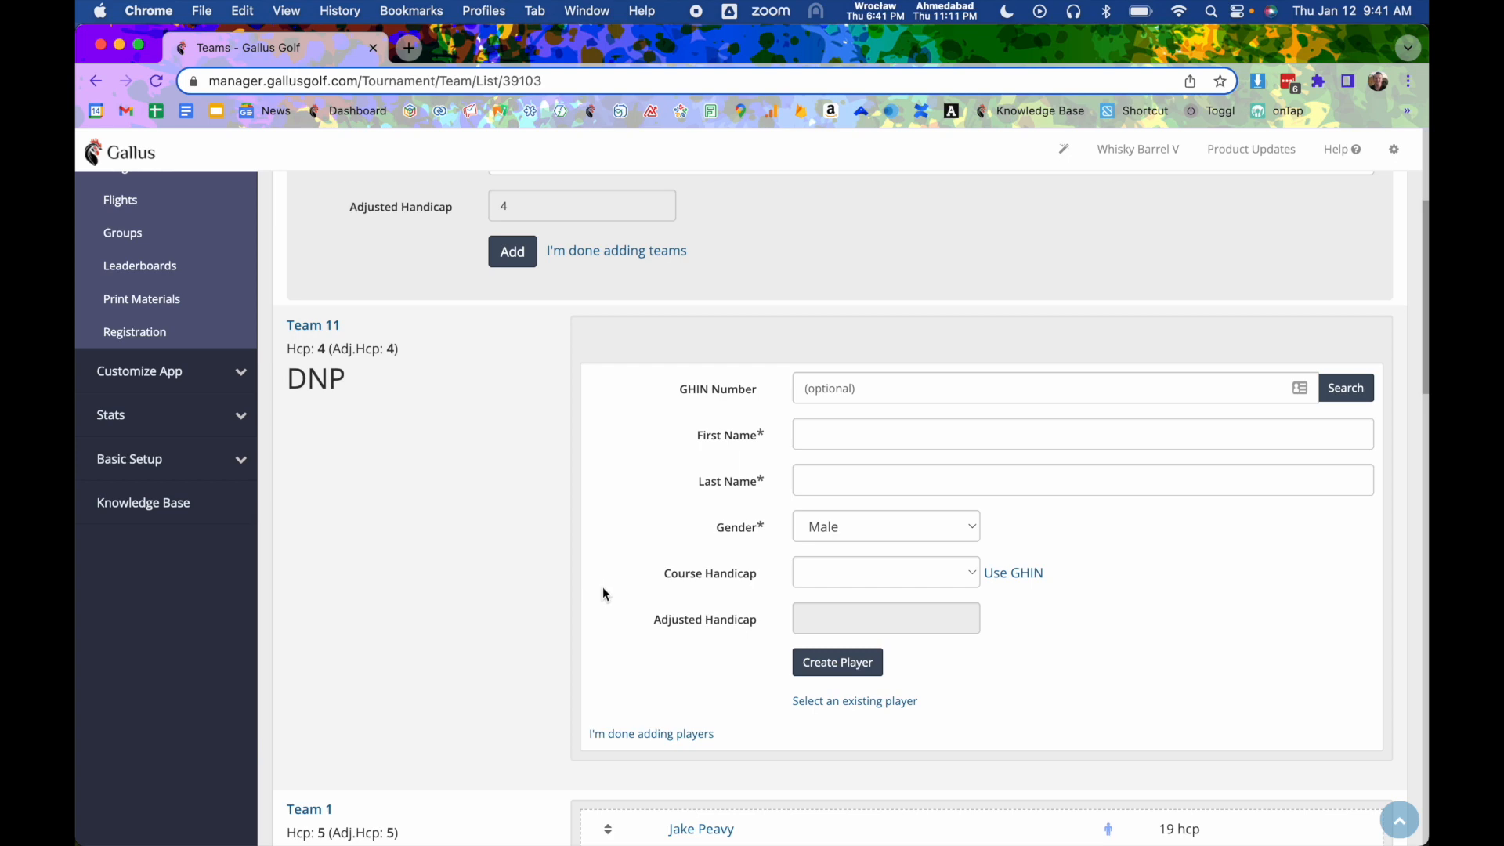
left_click(829, 705)
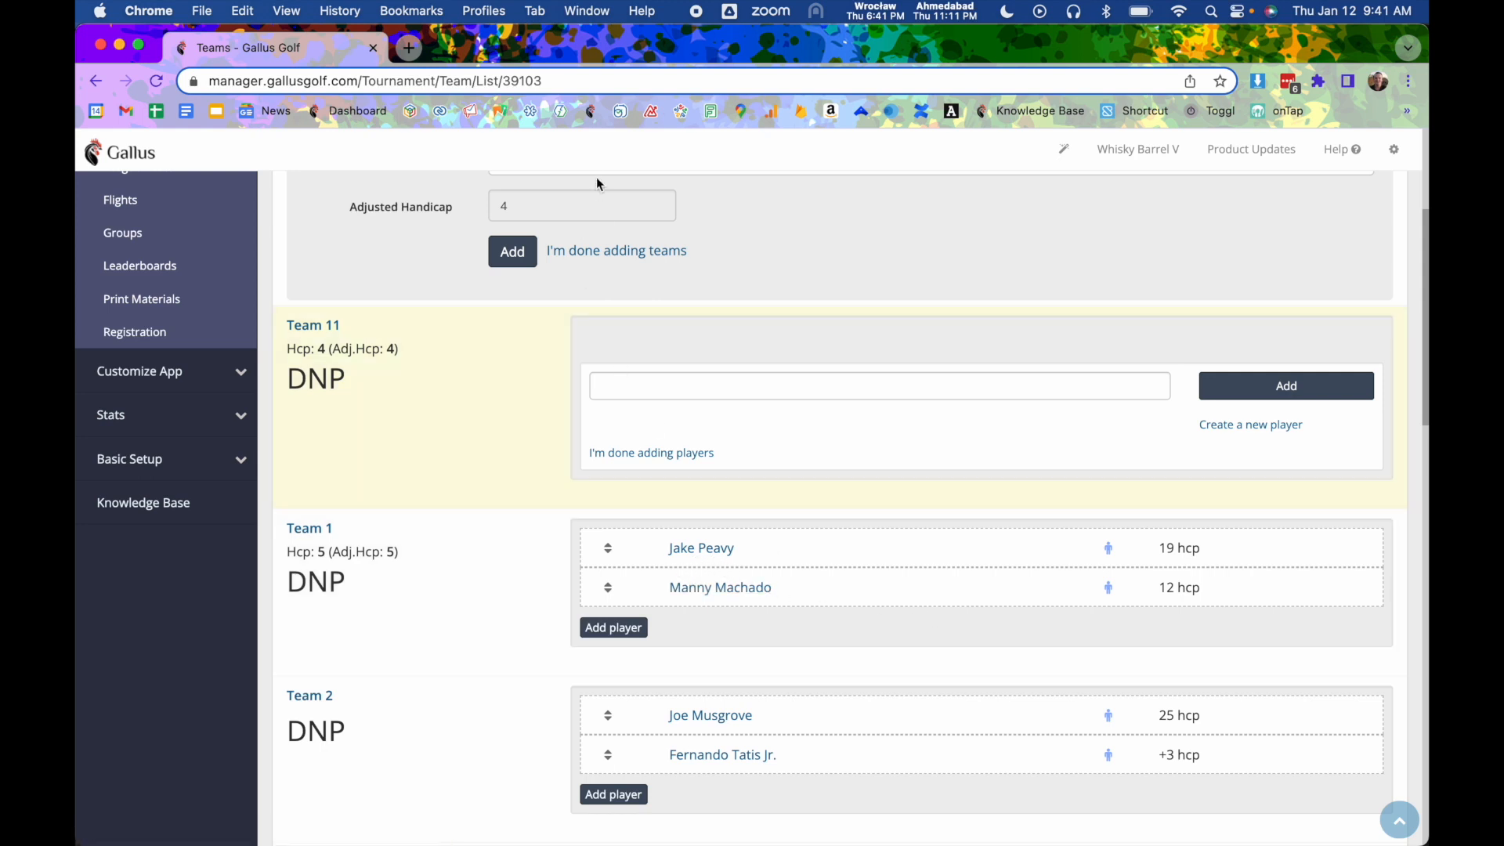
left_click(329, 532)
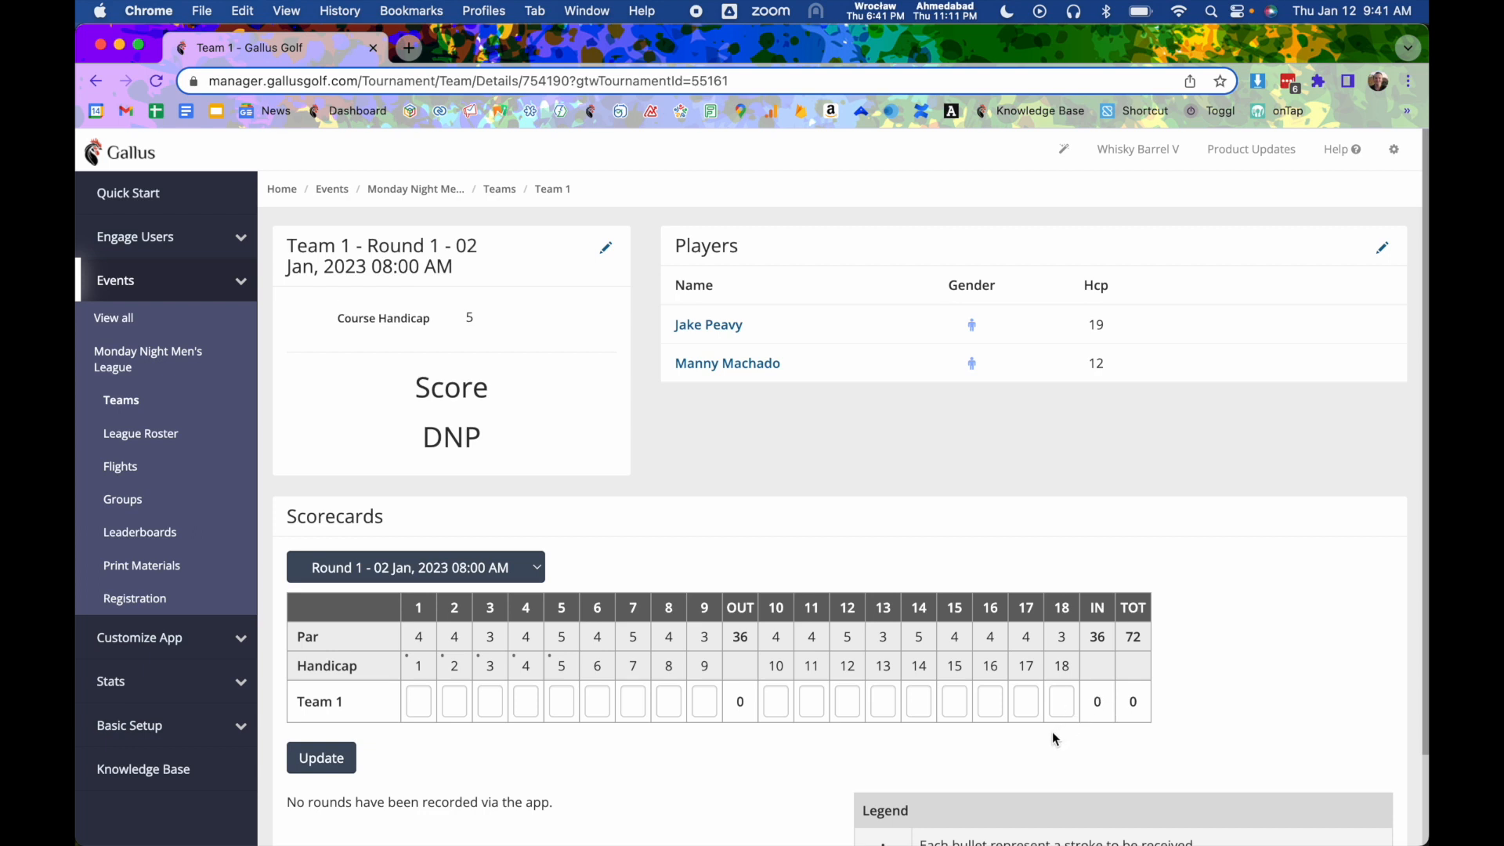
left_click(454, 580)
left_click(453, 630)
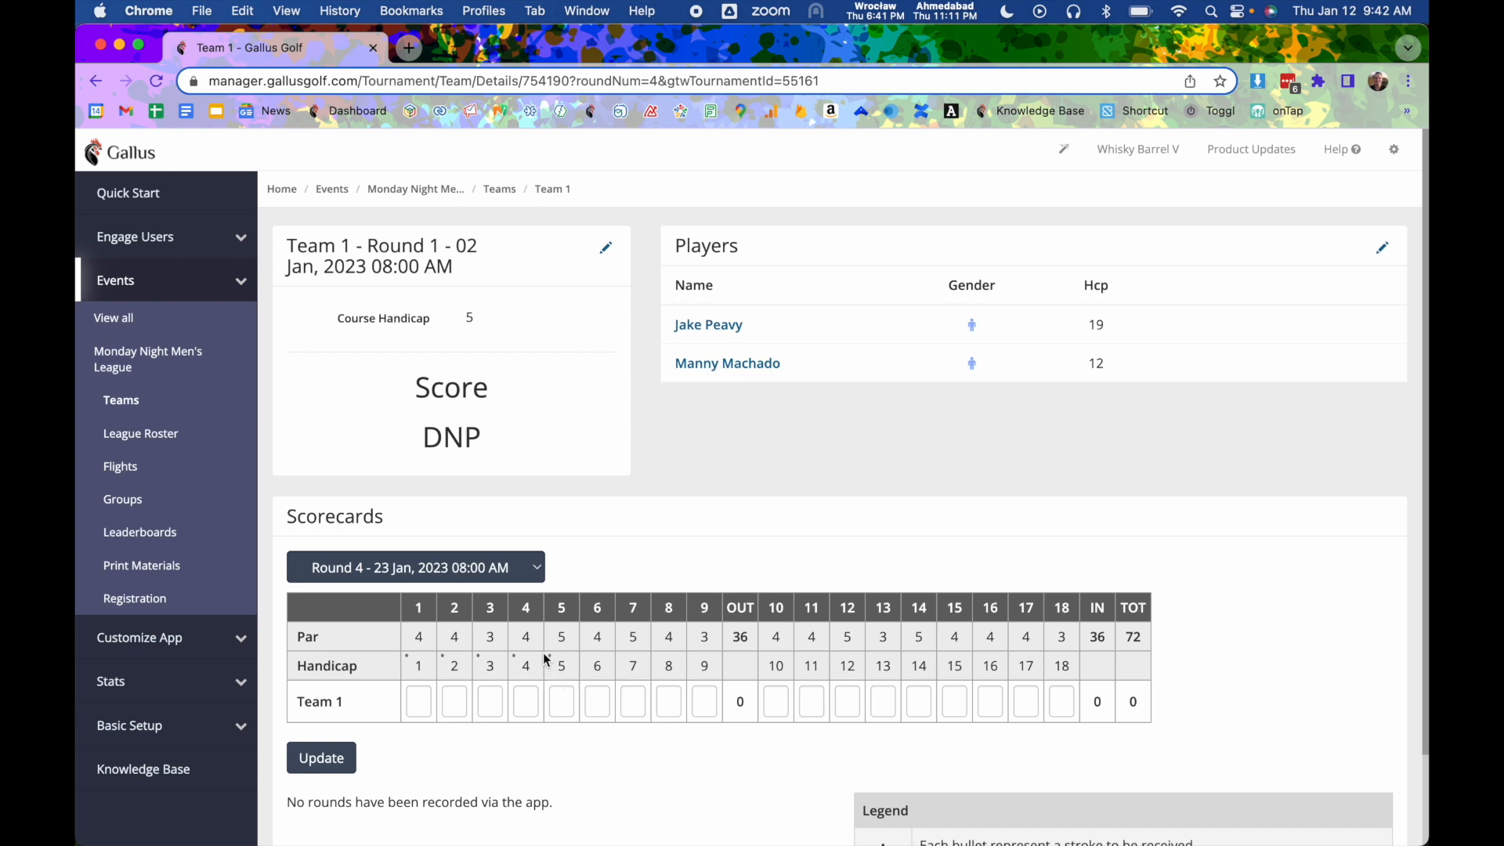
- Open the January 16, 2023 round from the league's event settings and set its course to South Front 9
left_click(417, 196)
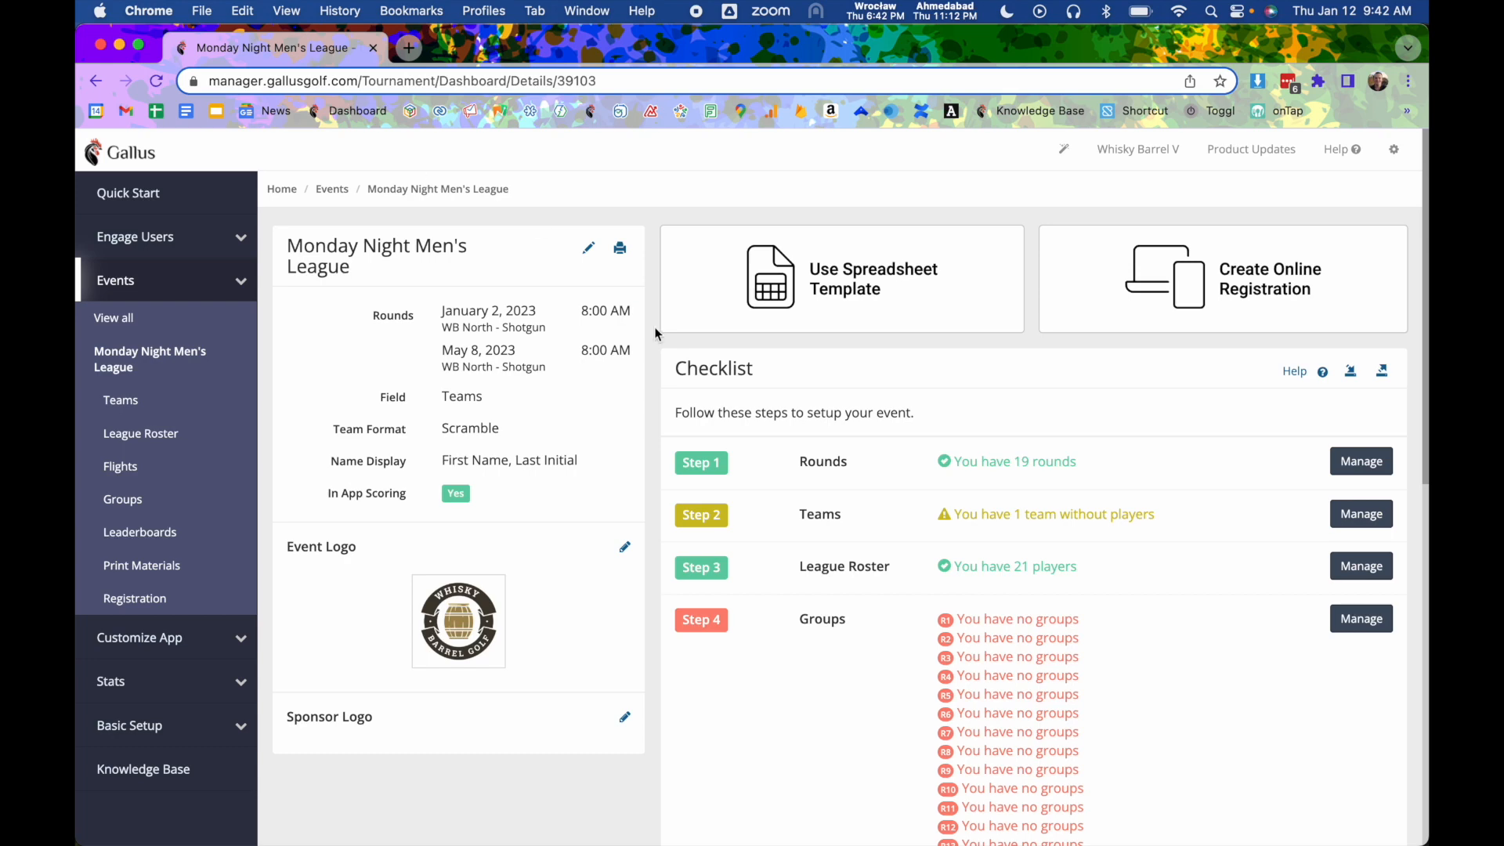
left_click(840, 468)
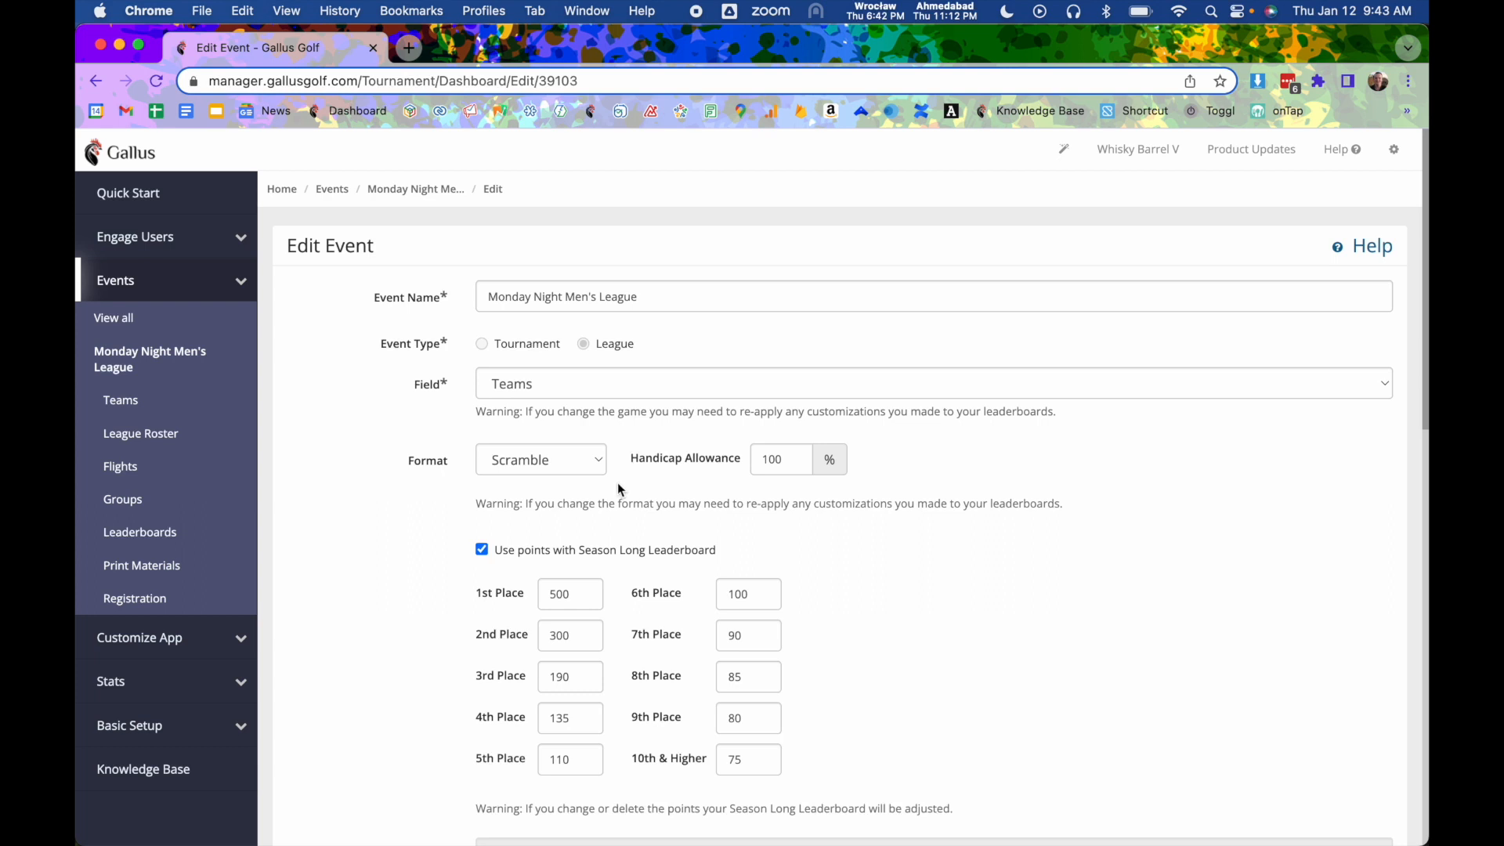
scroll(619, 492, "down", 3)
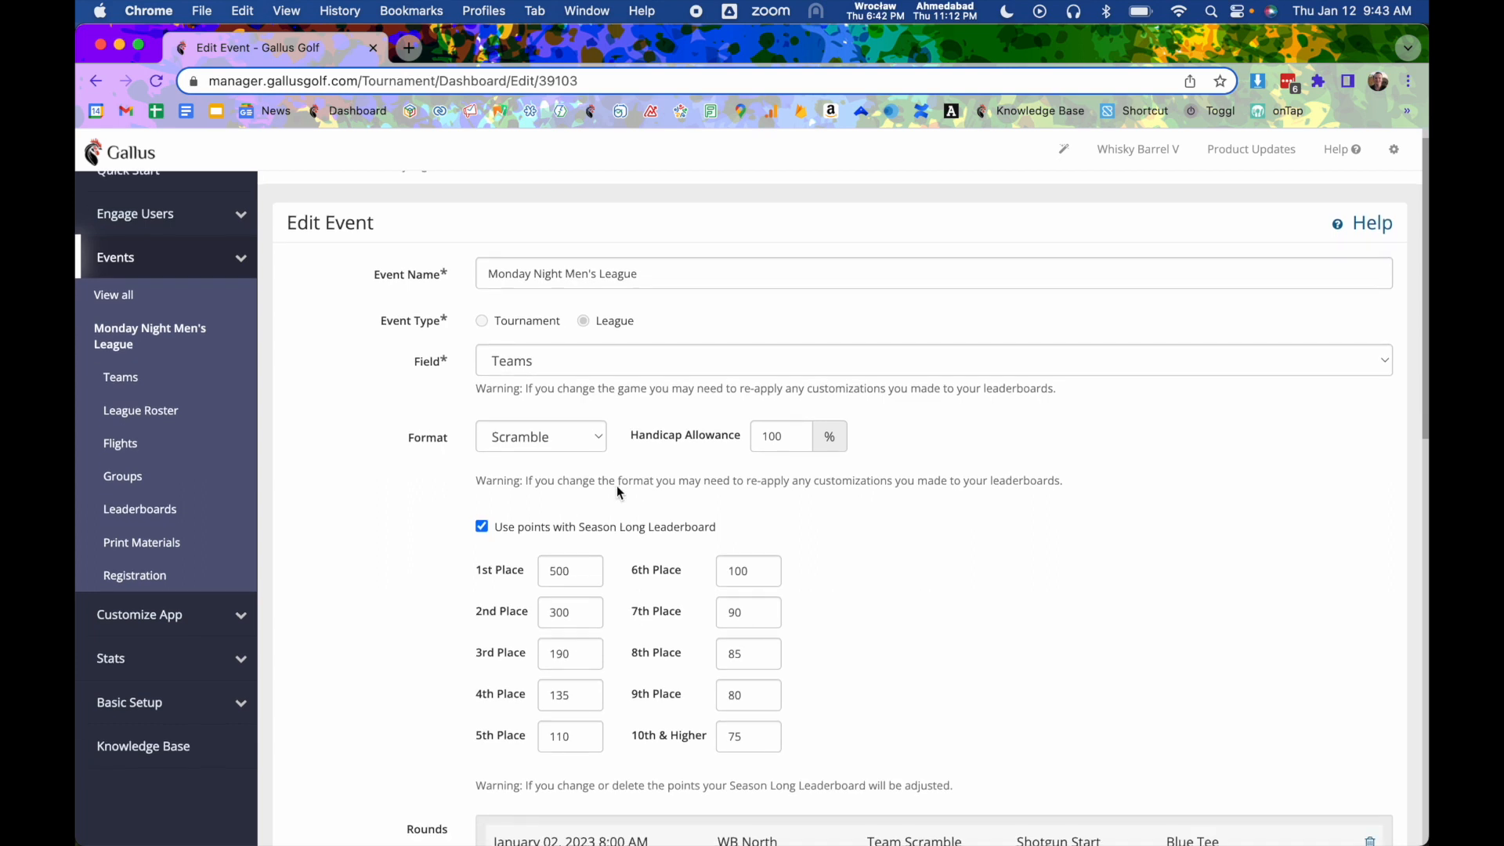
scroll(619, 480, "down", 5)
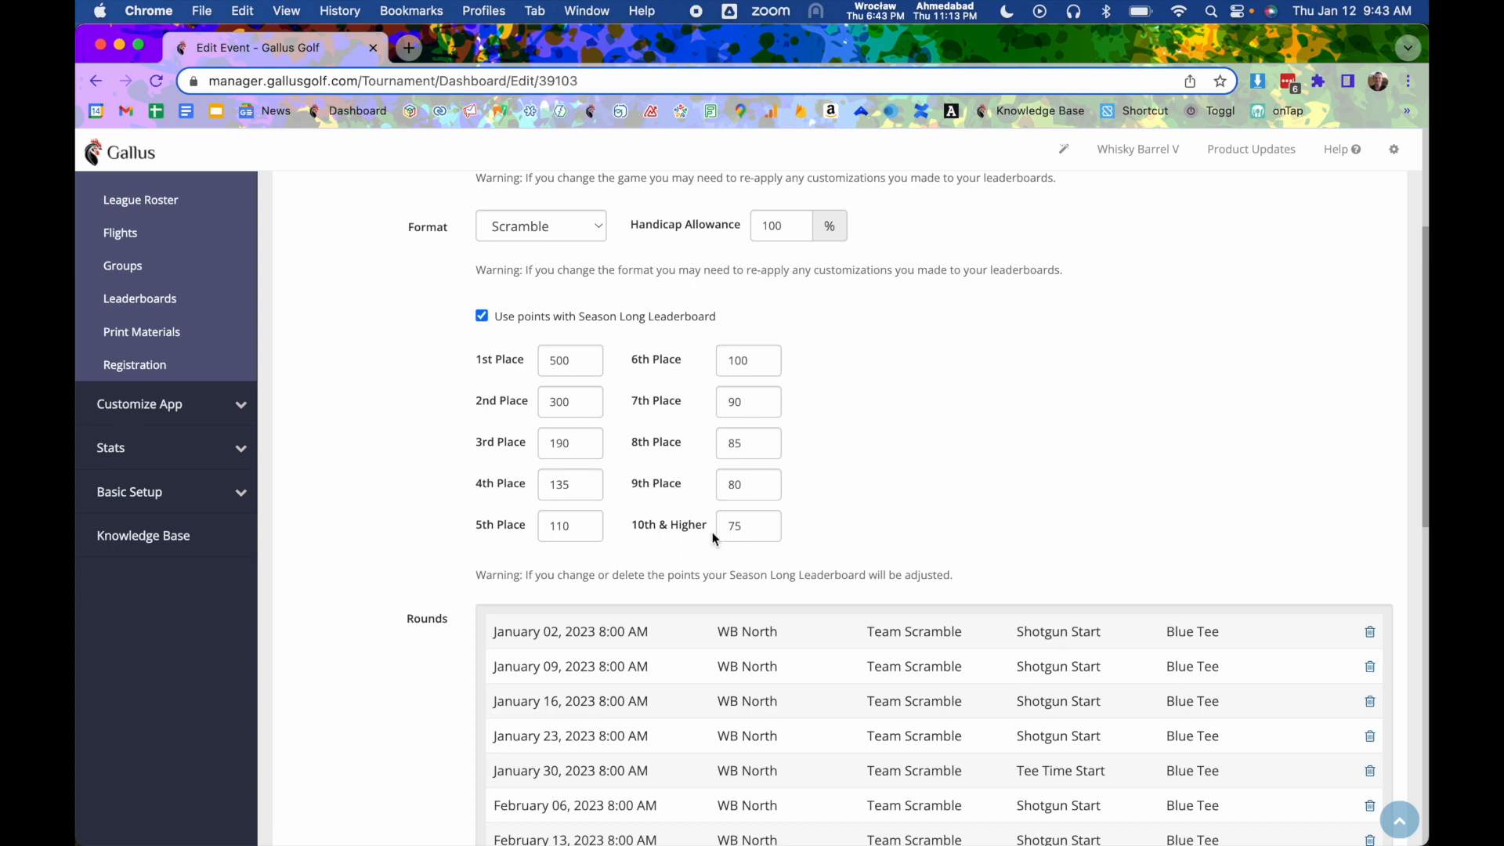
scroll(637, 466, "down", 4)
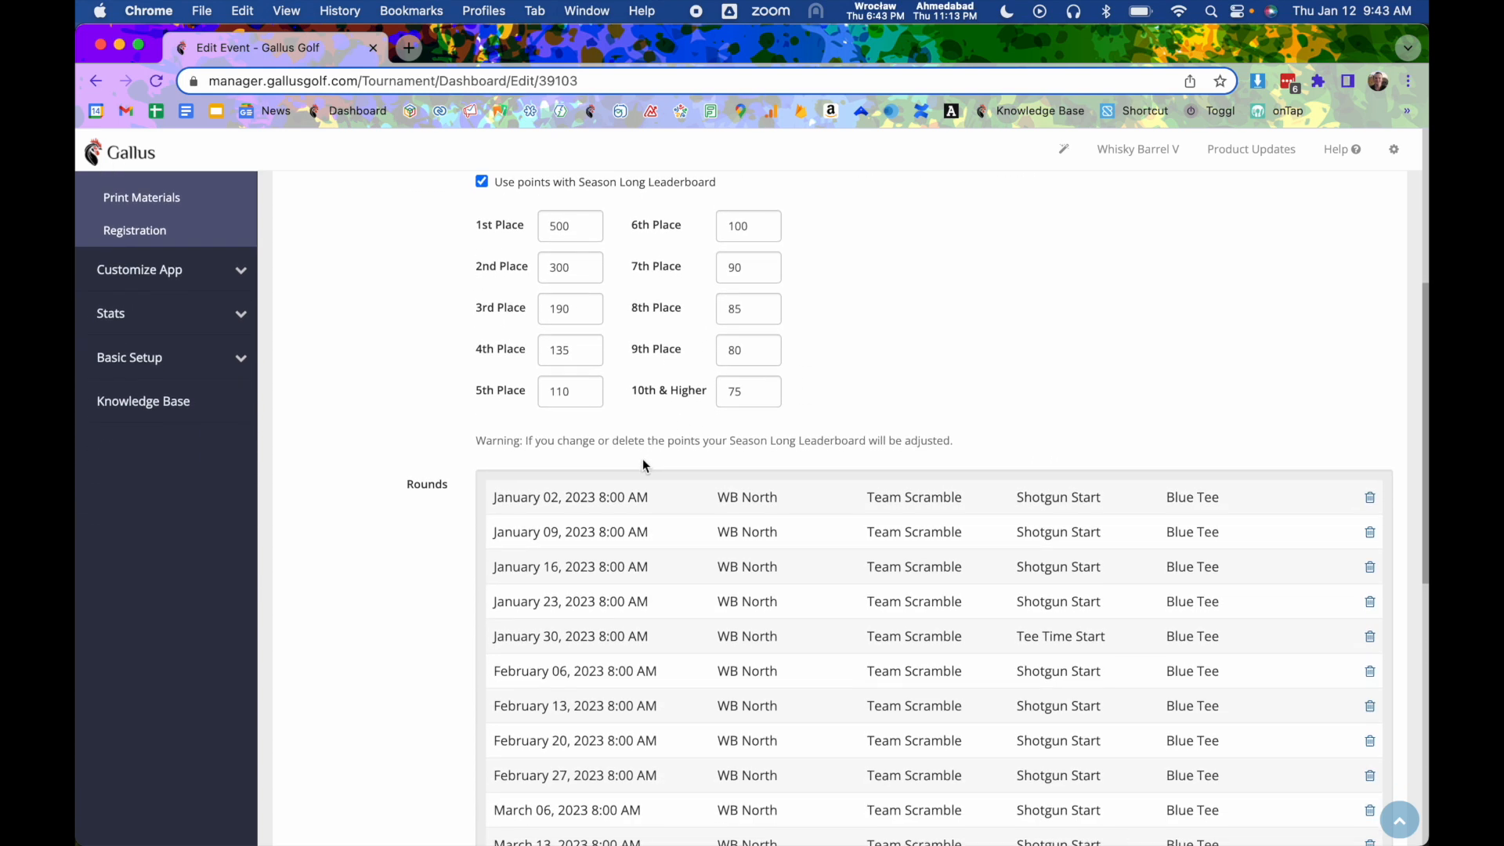
scroll(643, 467, "down", 5)
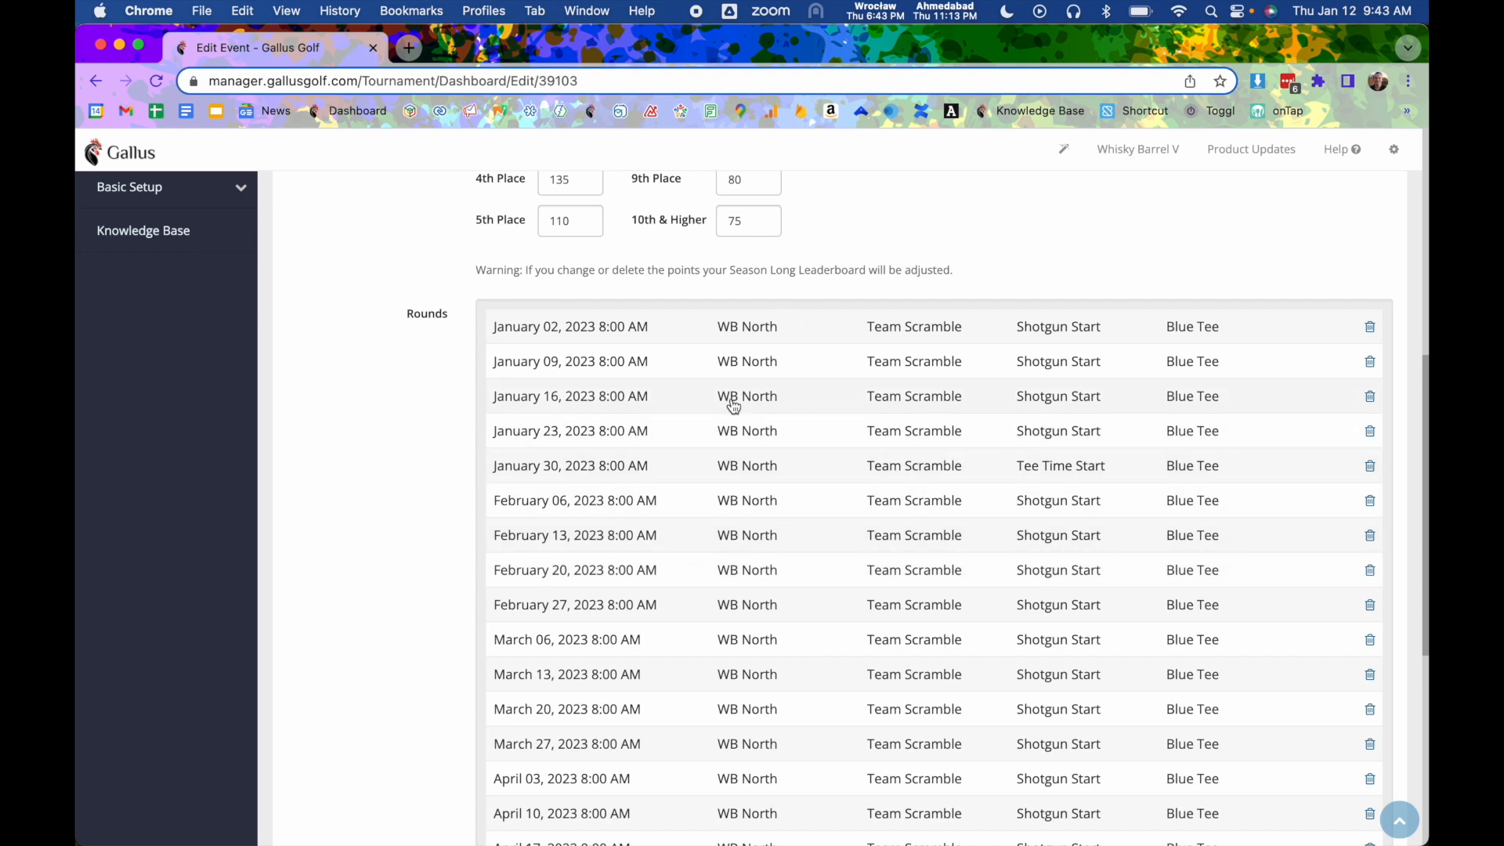
scroll(731, 407, "down", 1)
left_click(575, 422)
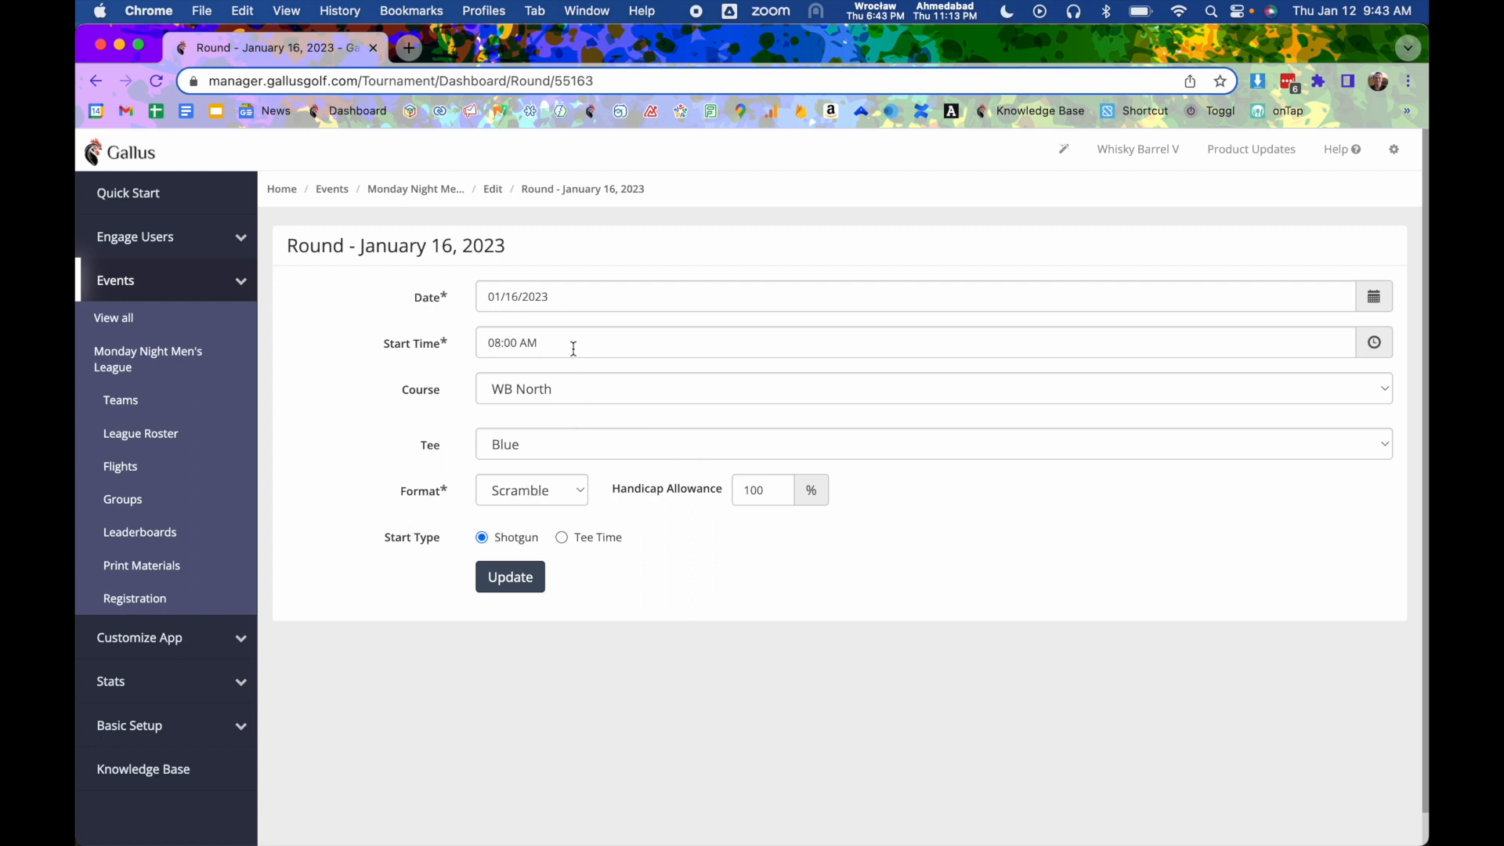
left_click(576, 394)
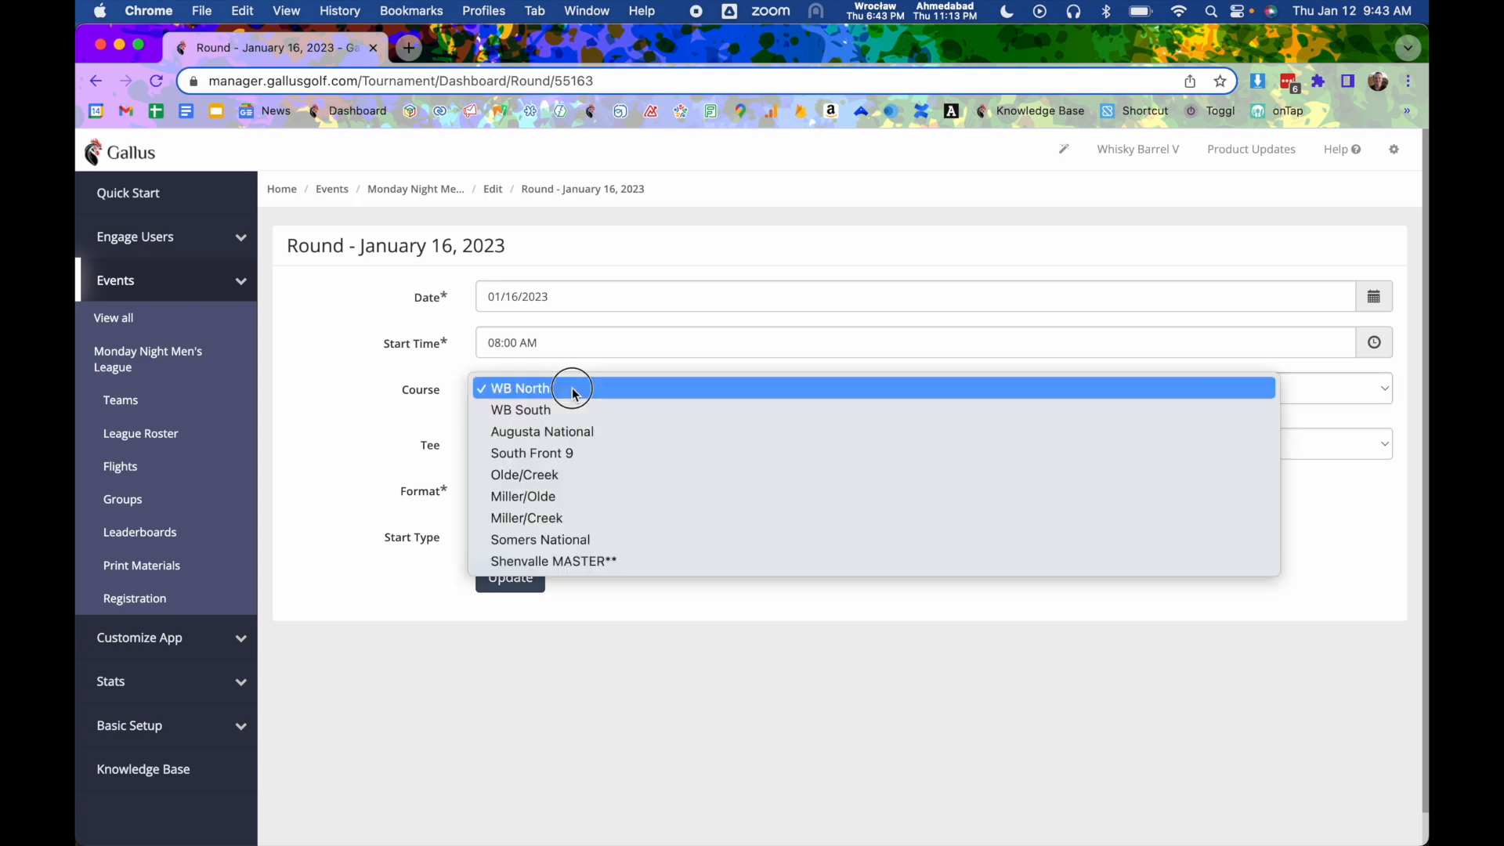
left_click(582, 455)
- Set the round's tee to White and its format to 1 Best Ball
left_click(530, 445)
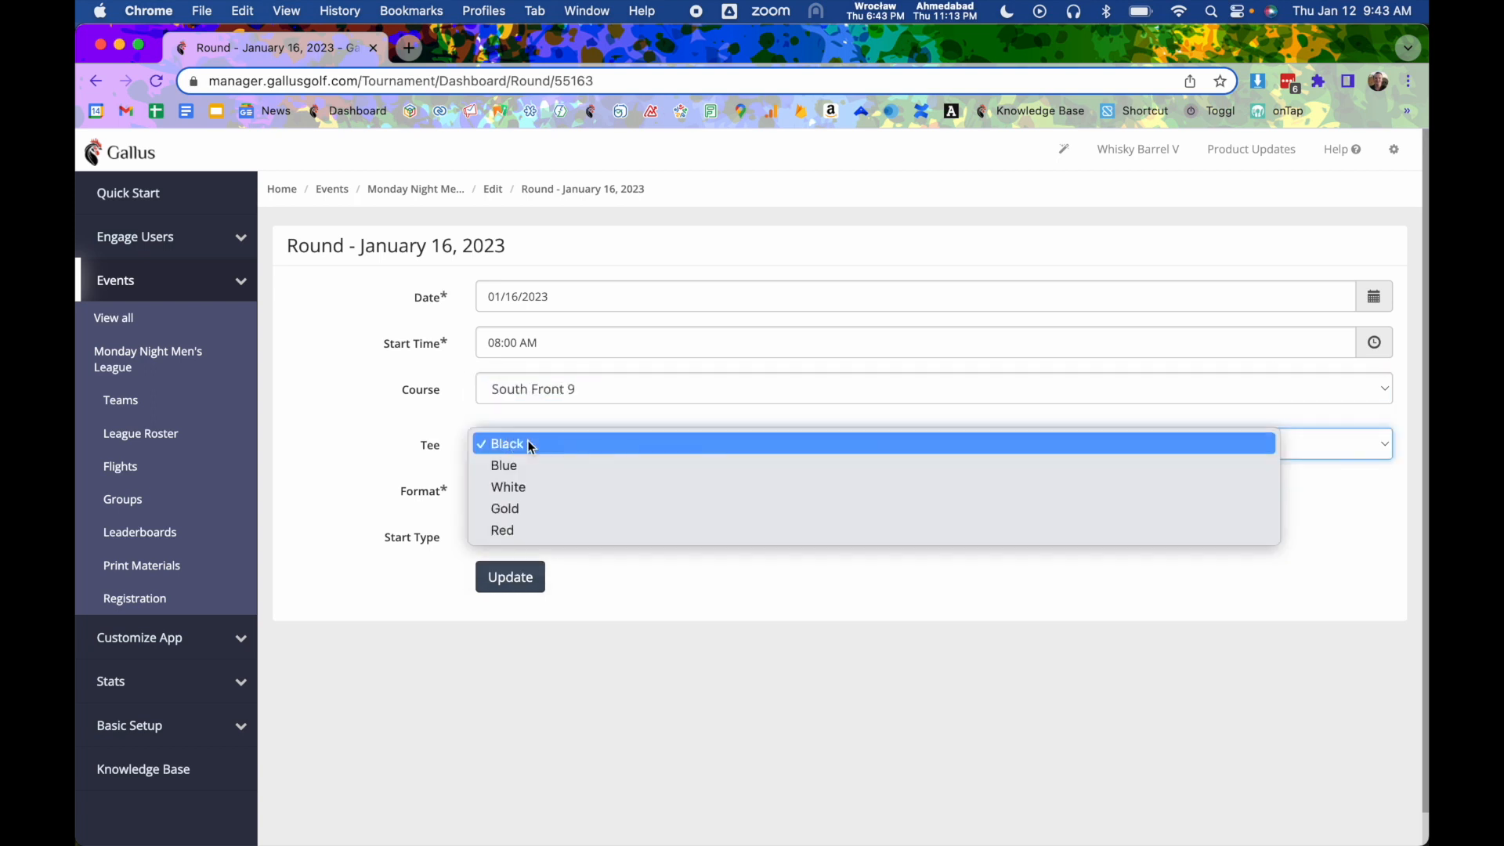
left_click(526, 487)
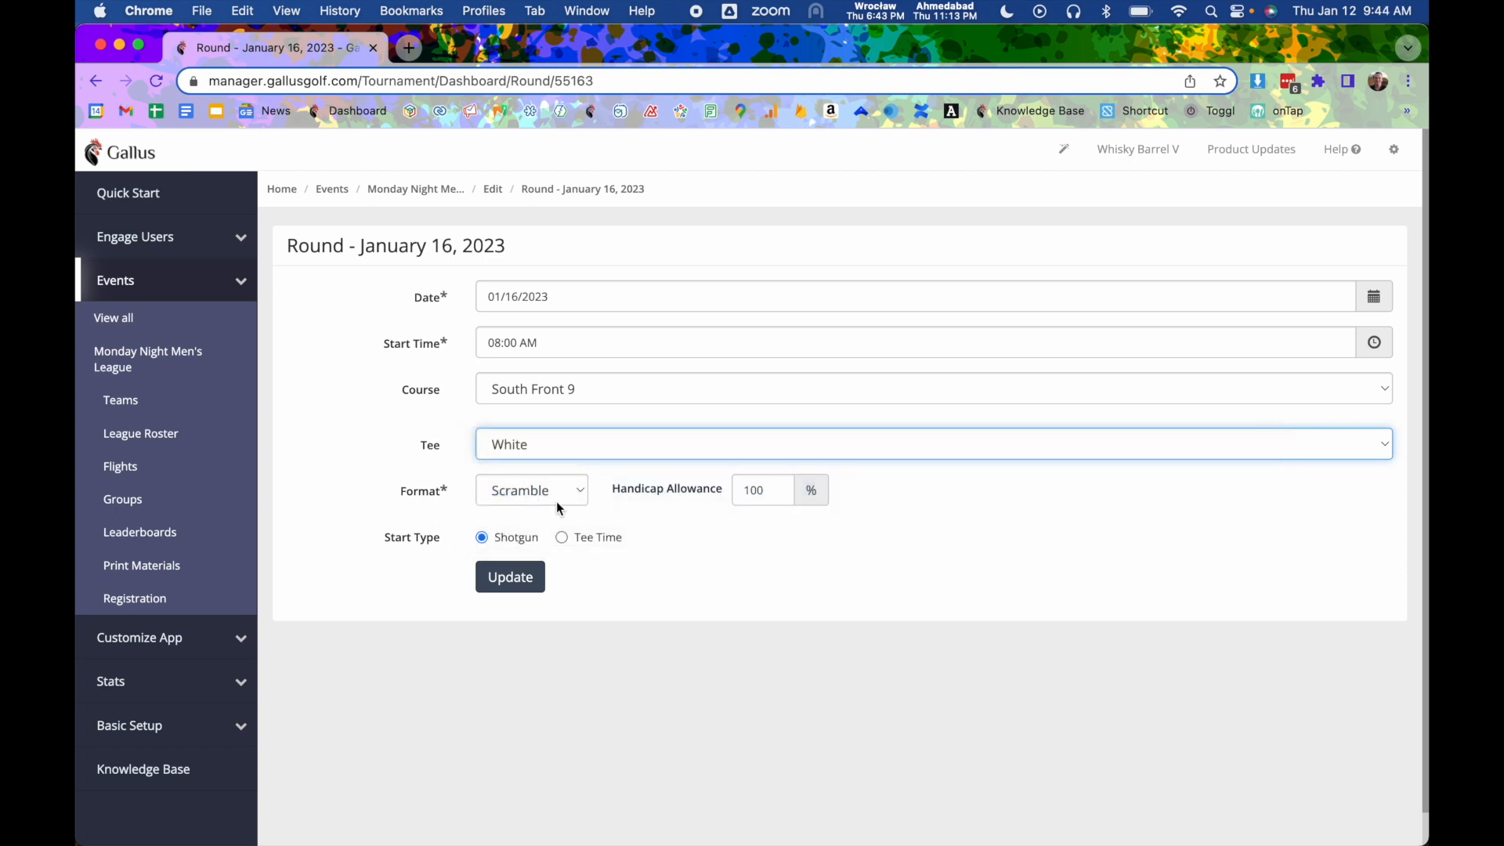
left_click(559, 508)
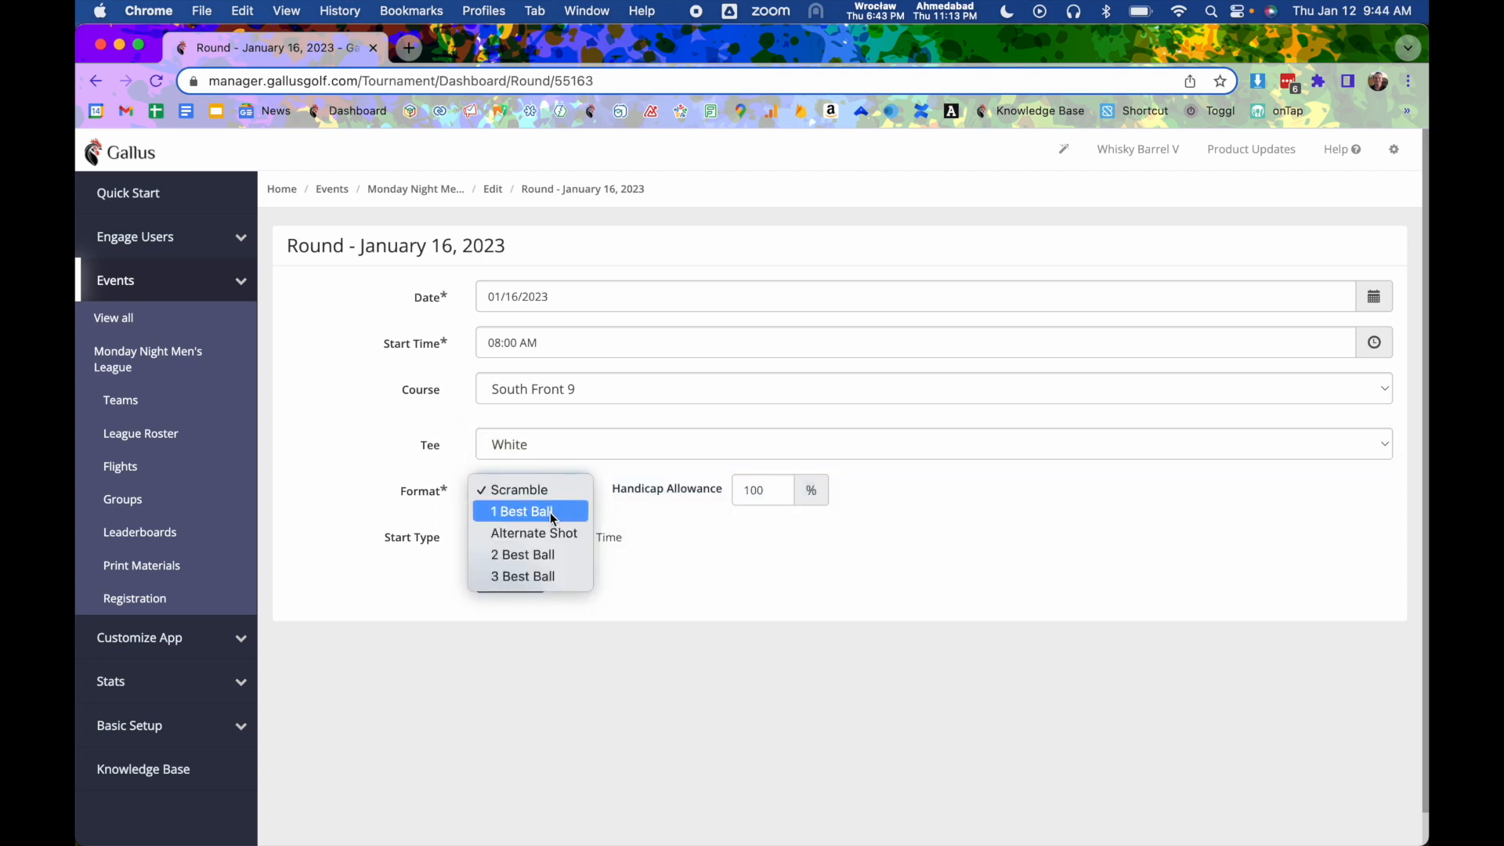
left_click(553, 513)
- Set the handicap allowance to 80% and the start type to Tee Time, and update the round
left_click(776, 494)
double_click(761, 491)
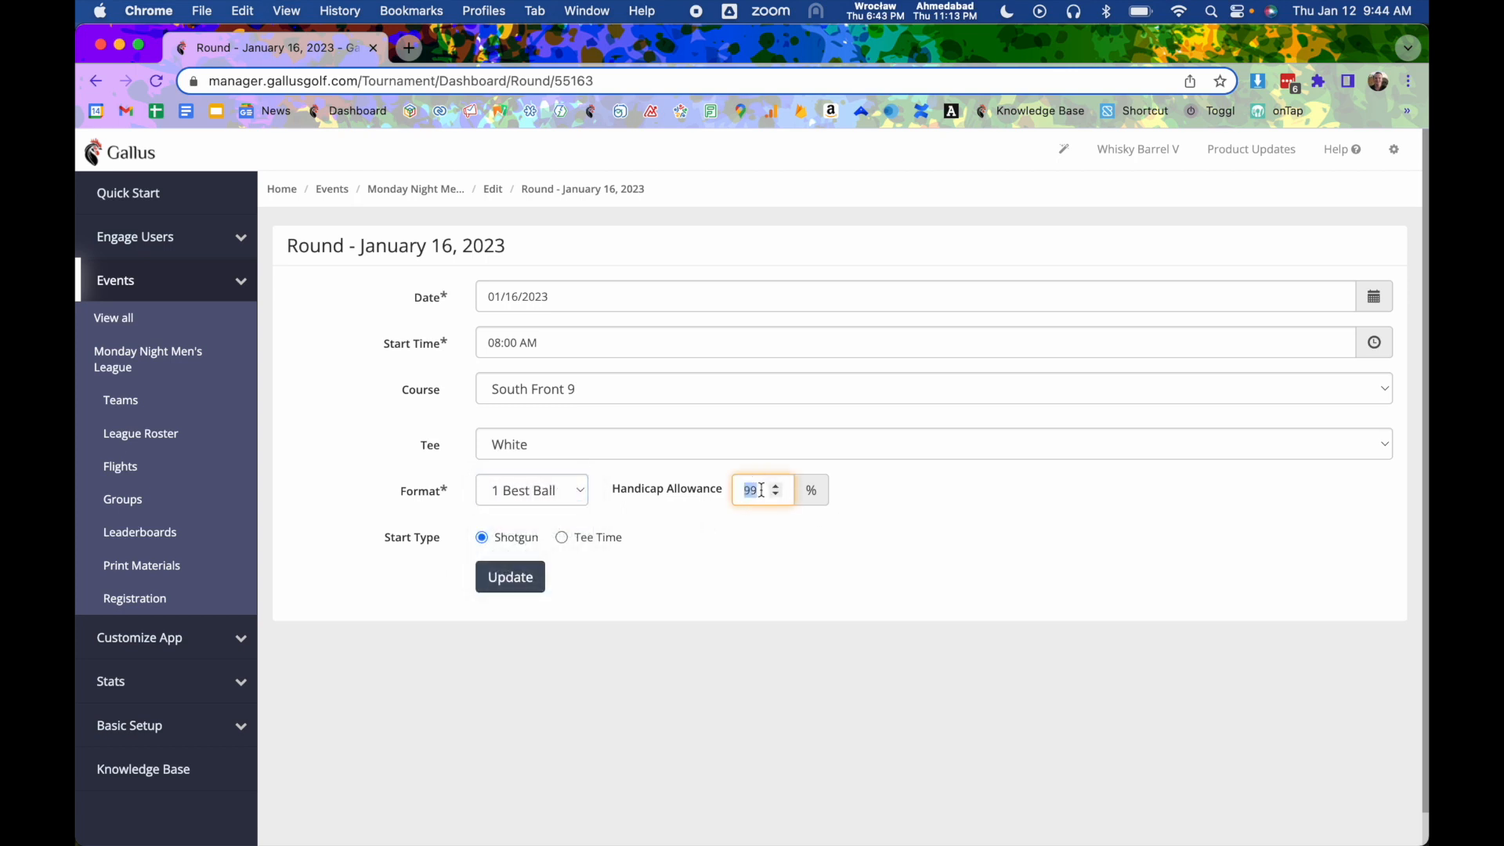
type("80")
left_click(927, 578)
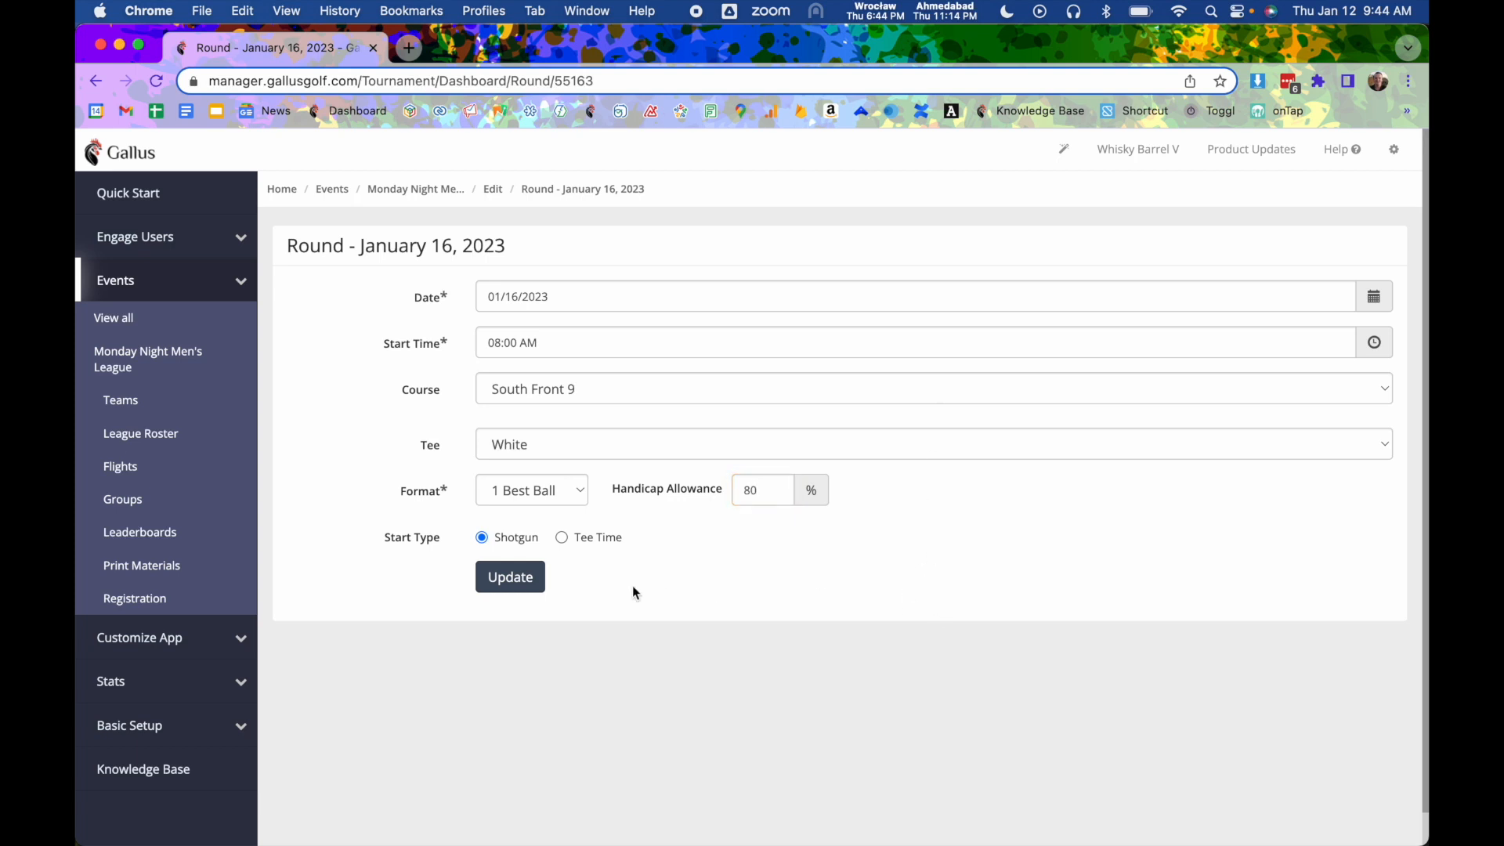
left_click(584, 540)
left_click(507, 592)
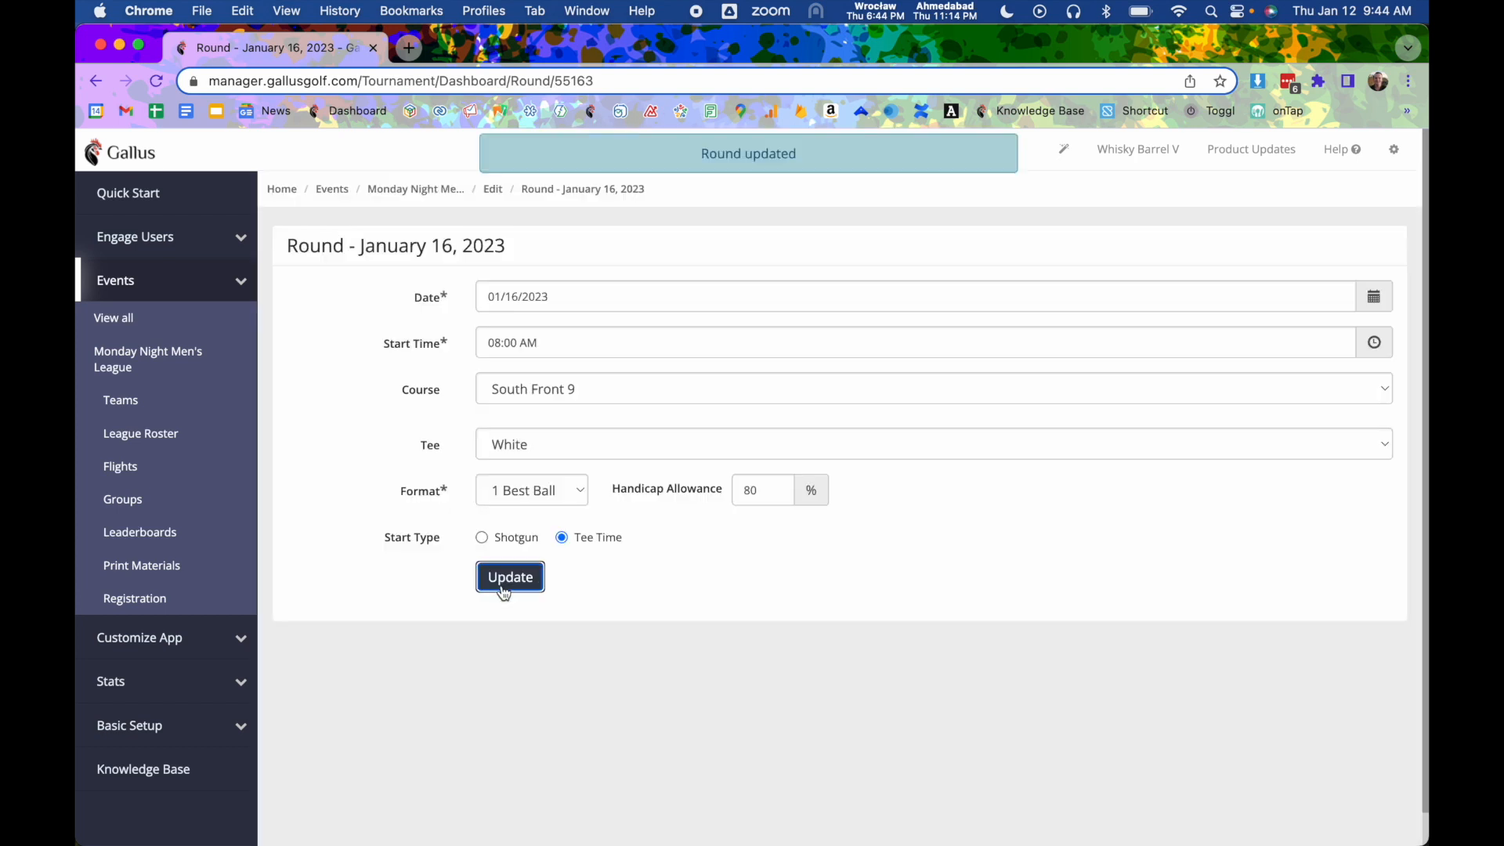
- Return to the event settings and review the rounds list
left_click(493, 190)
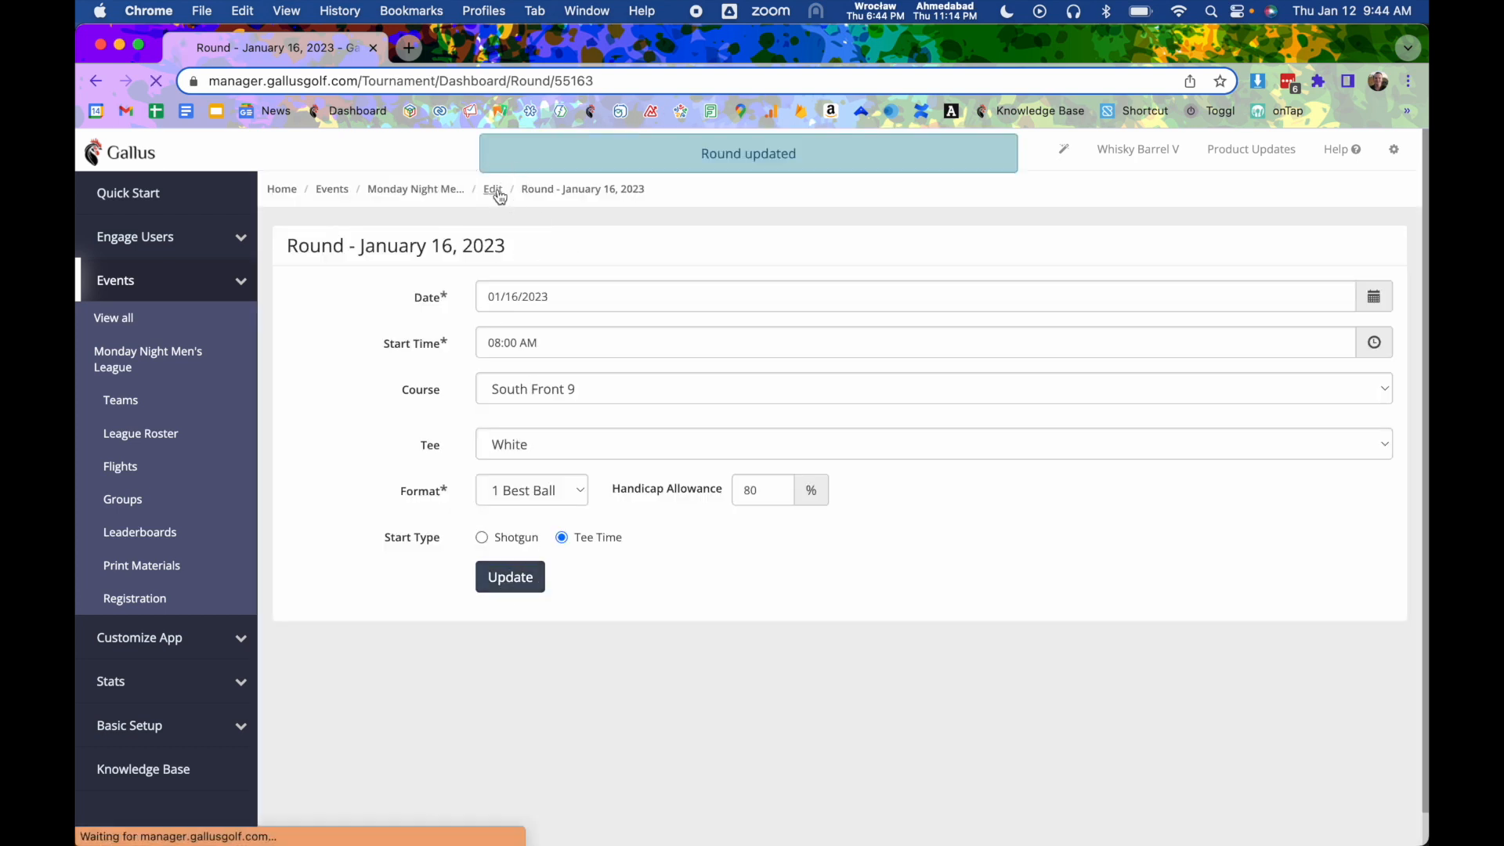
scroll(496, 379, "down", 10)
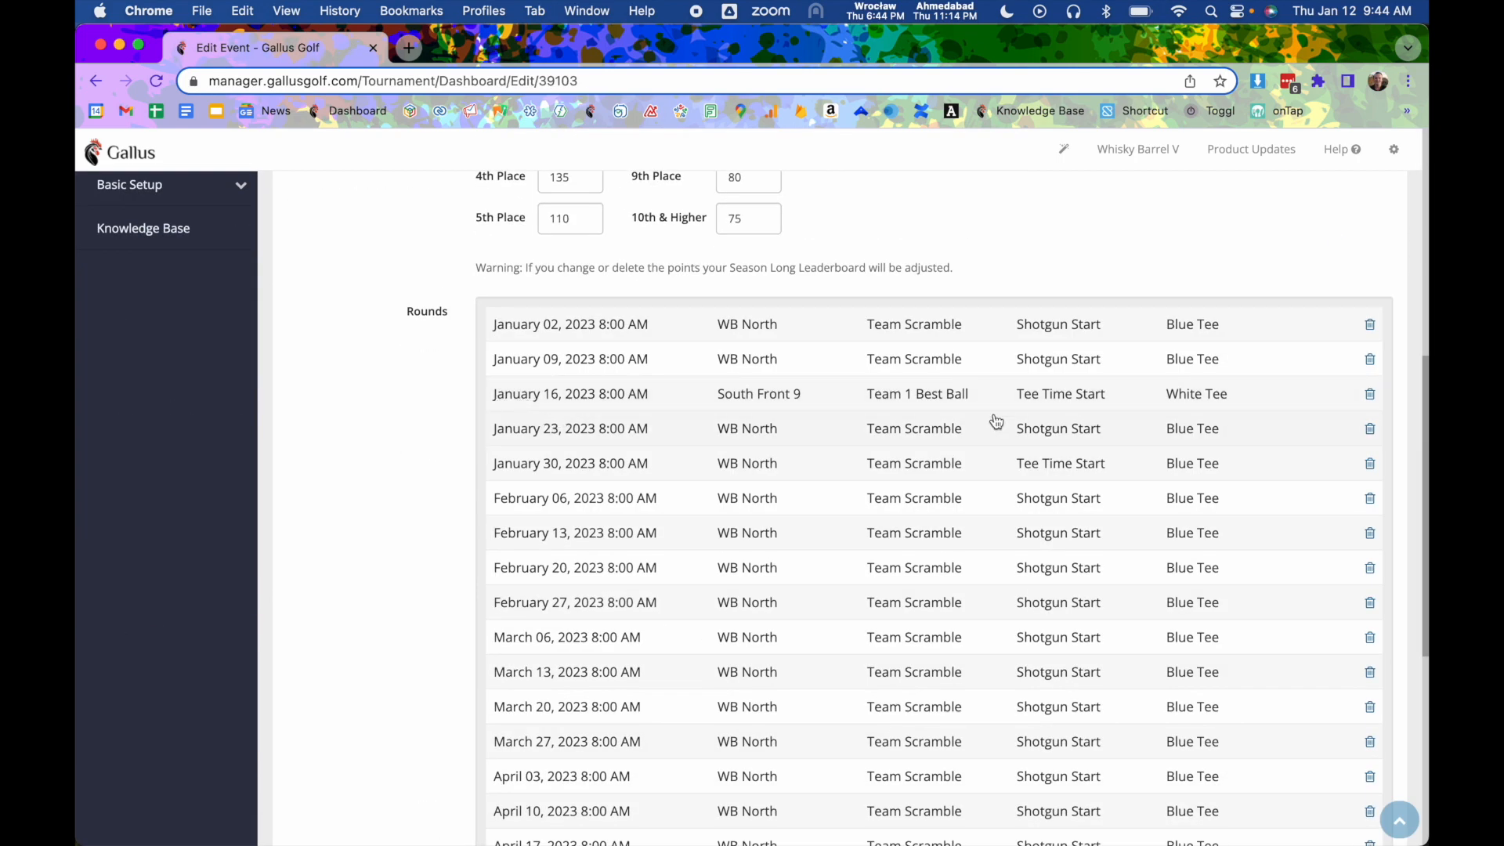
scroll(879, 415, "up", 10)
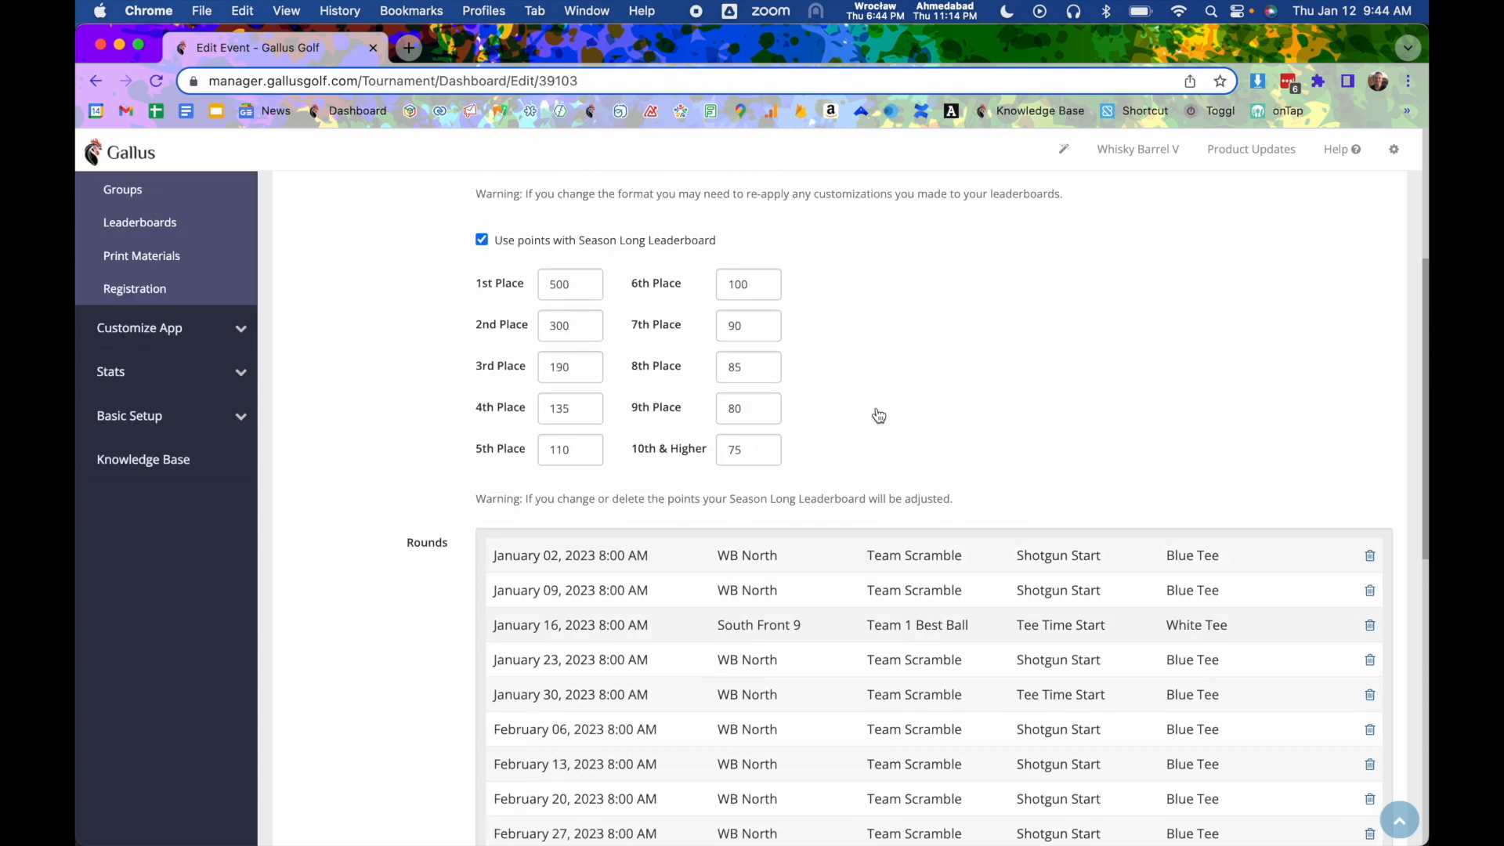
- Open the league roster for Round 3 and scroll through the players' tees
left_click(425, 202)
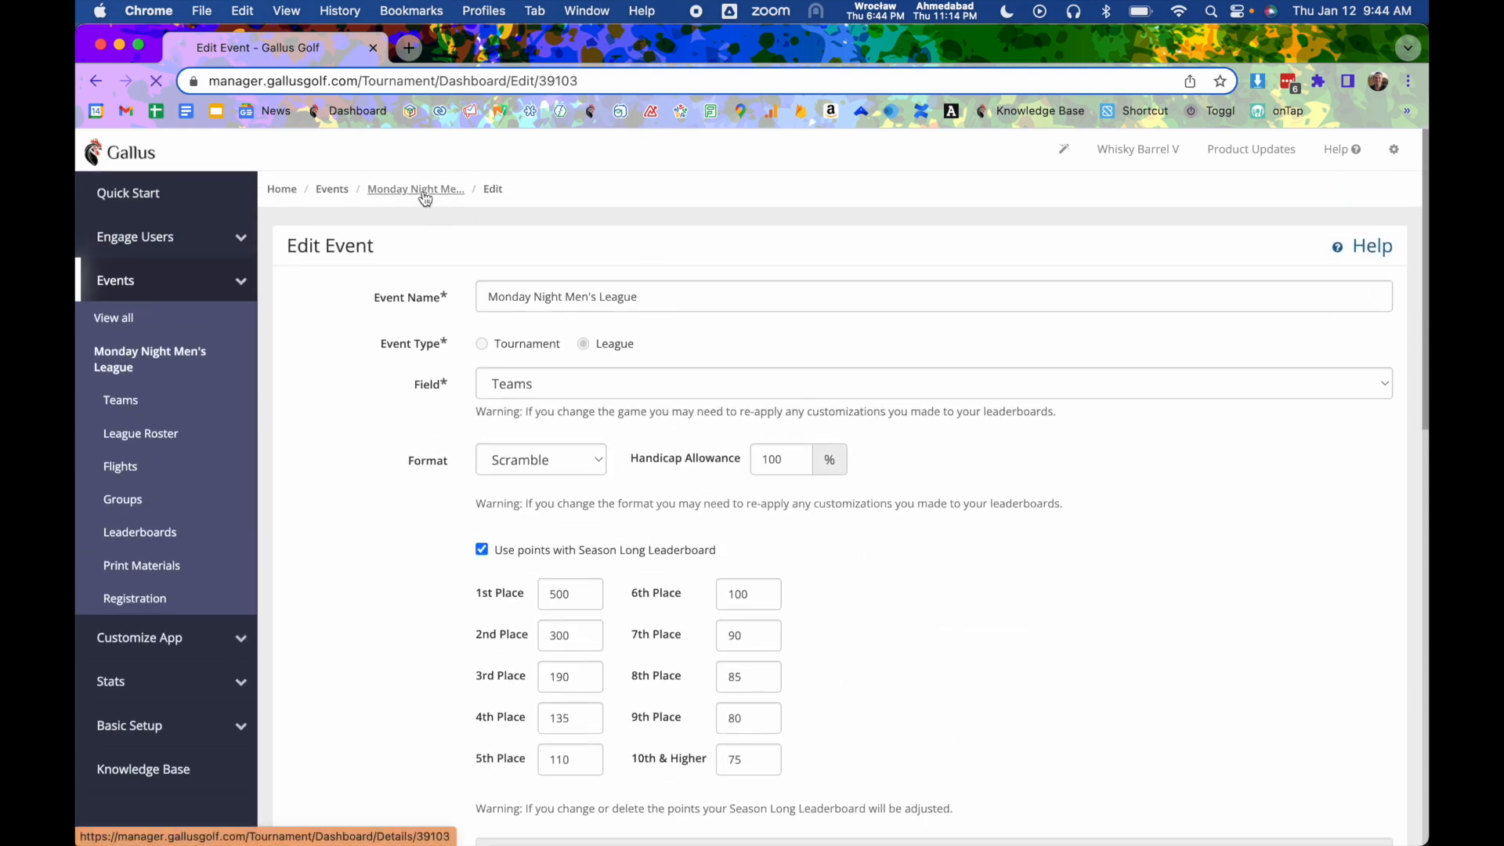
left_click(871, 587)
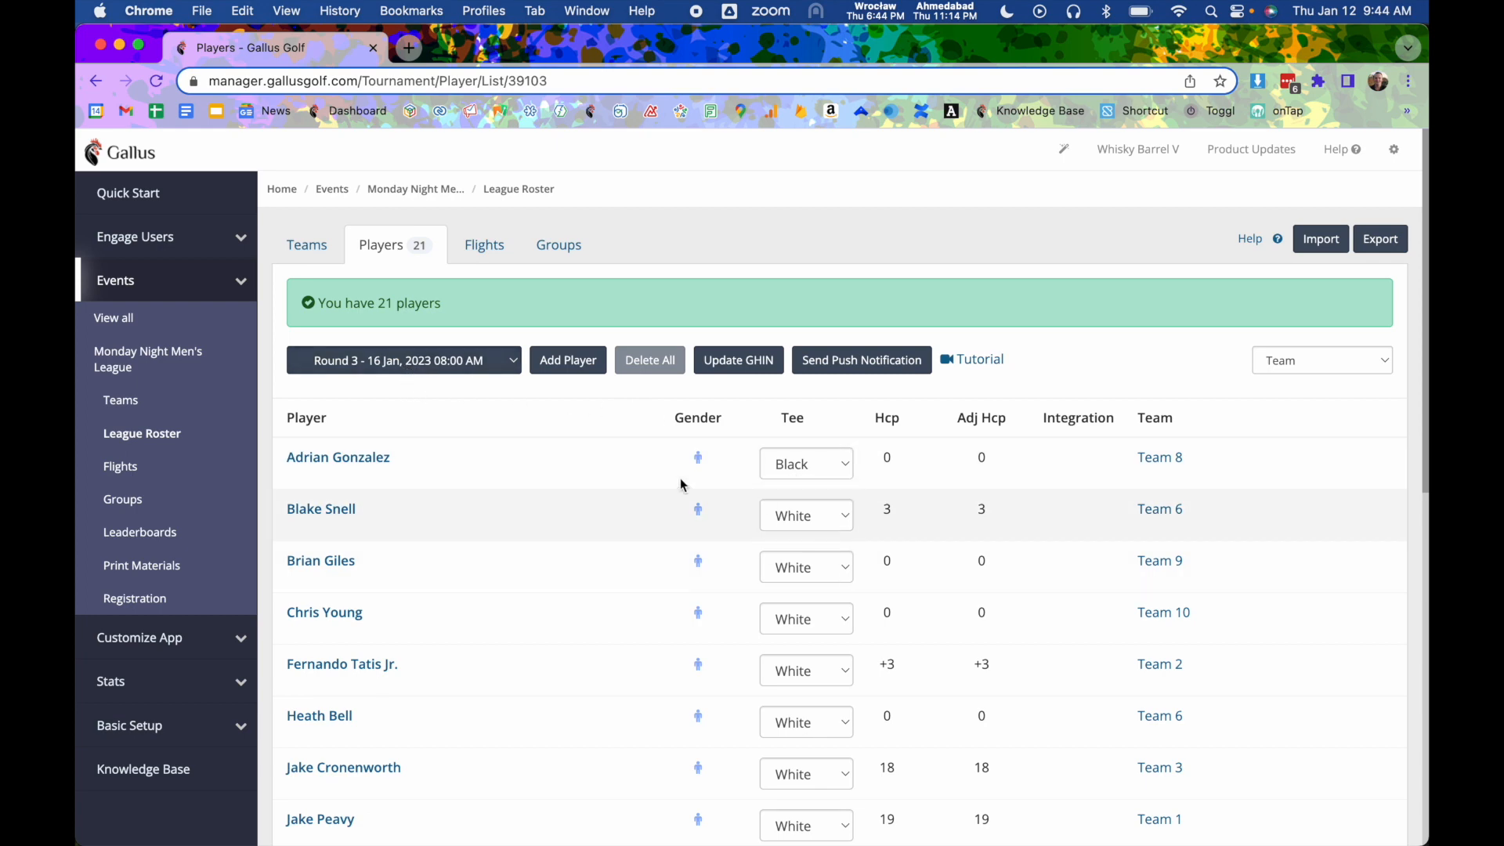
scroll(760, 572, "down", 1)
scroll(760, 572, "down", 3)
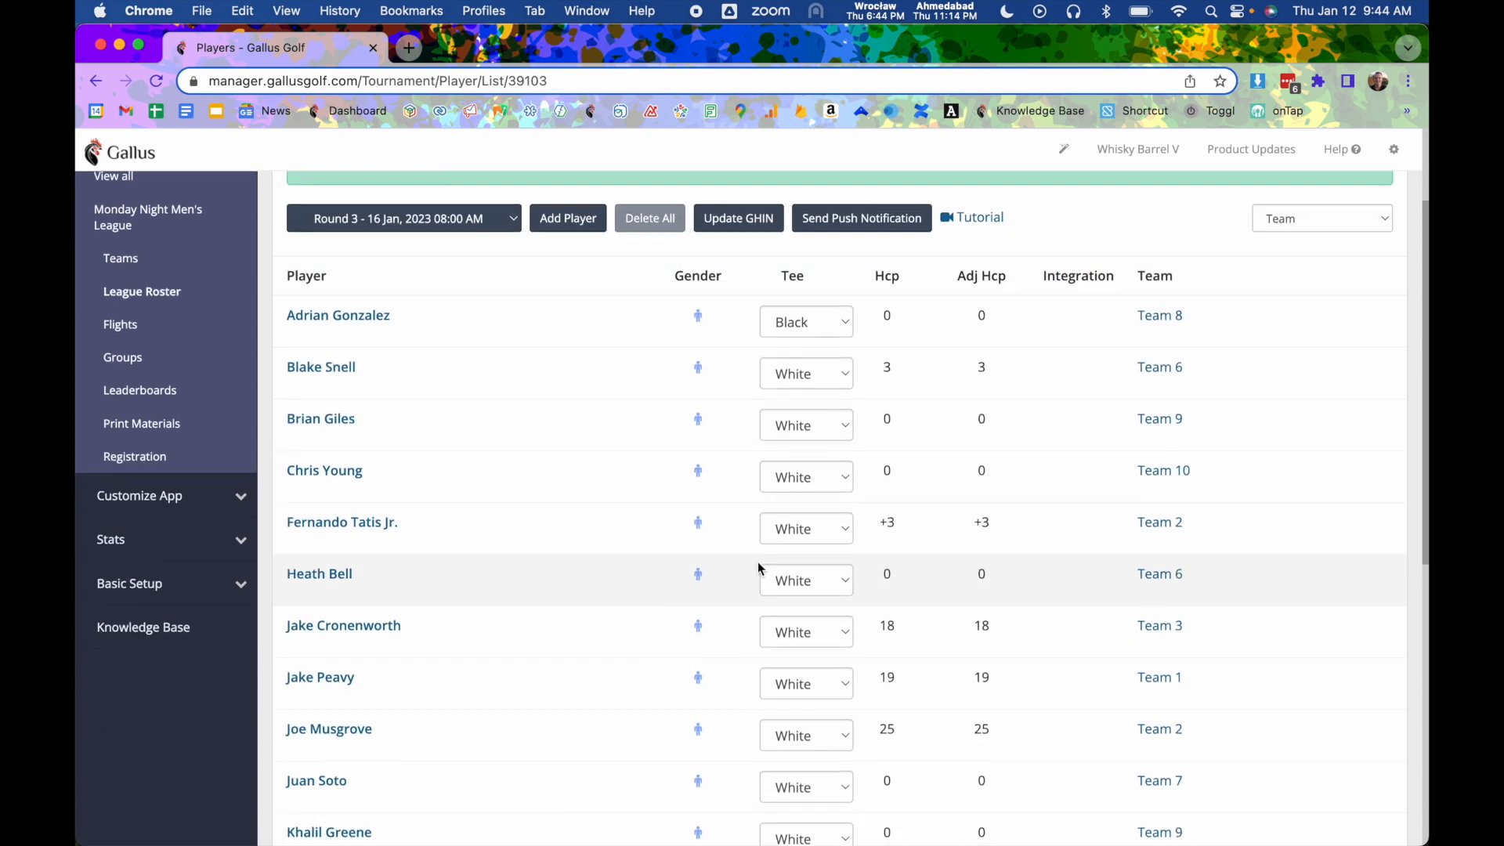
scroll(722, 524, "up", 3)
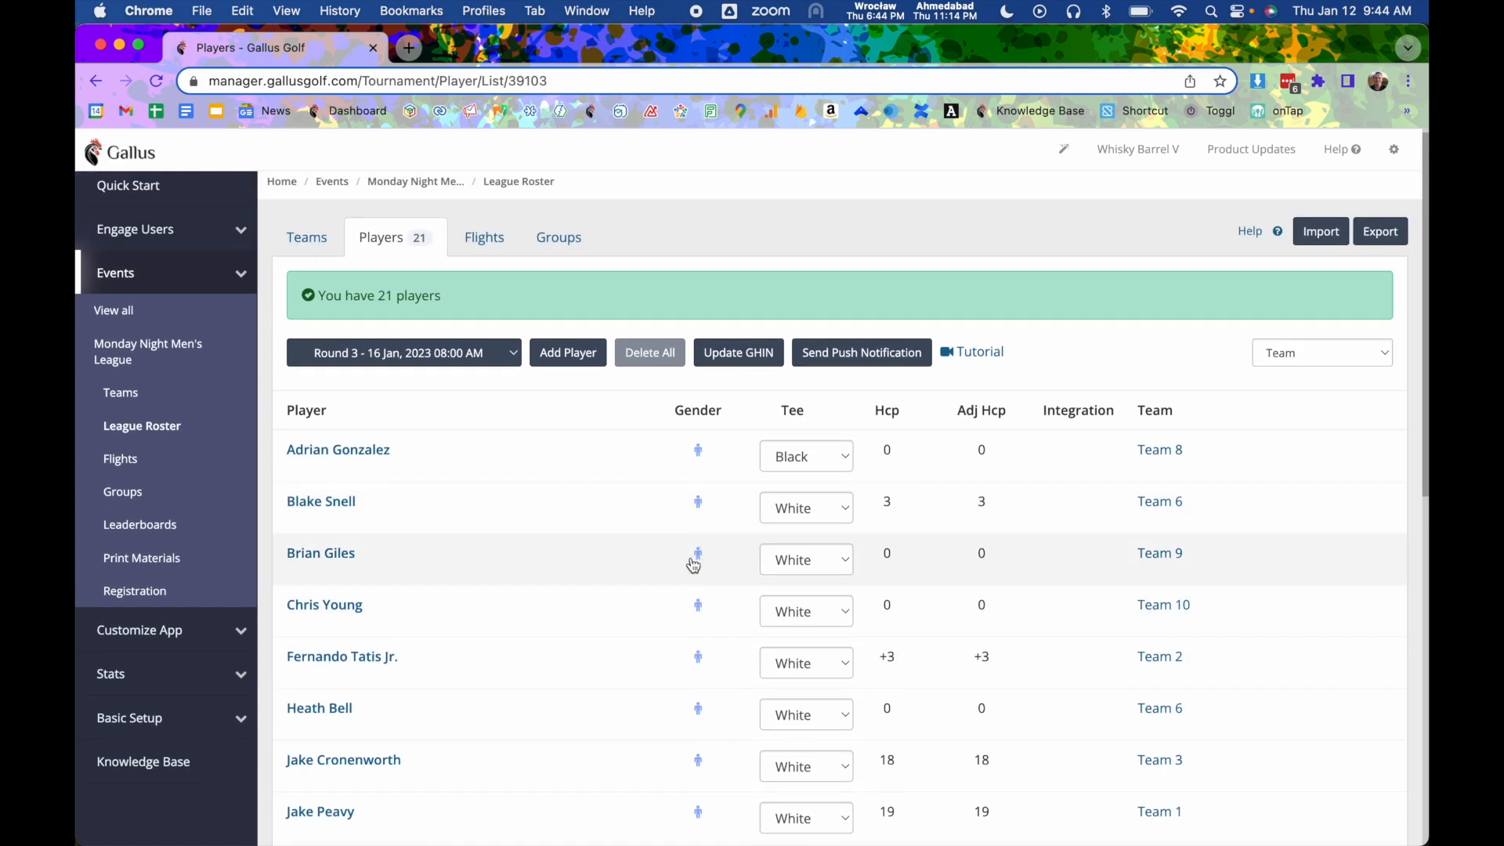
- Return to the league dashboard and open the Help dialog
left_click(436, 182)
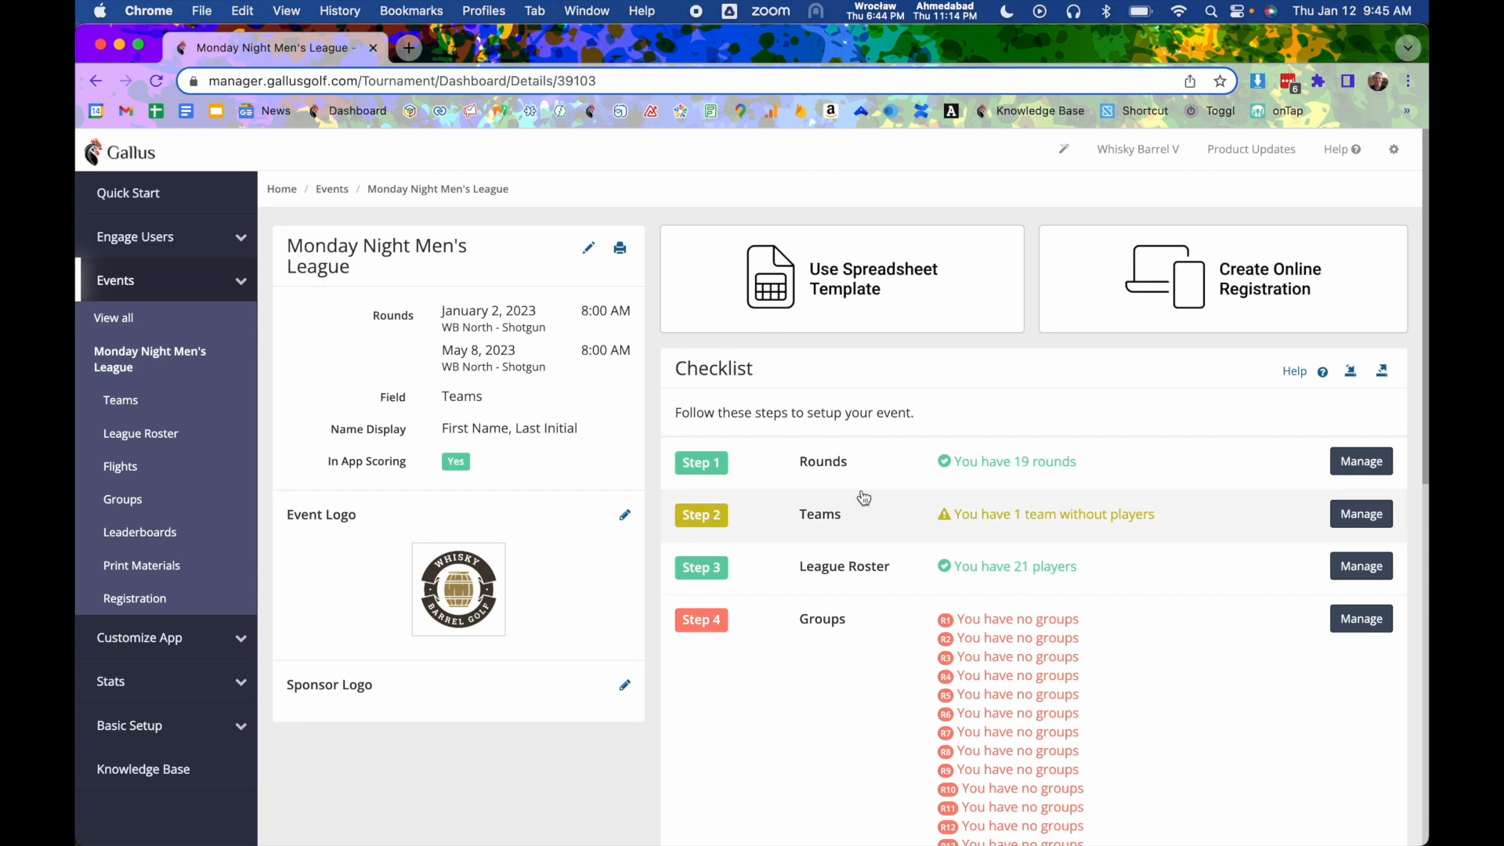
left_click(1343, 152)
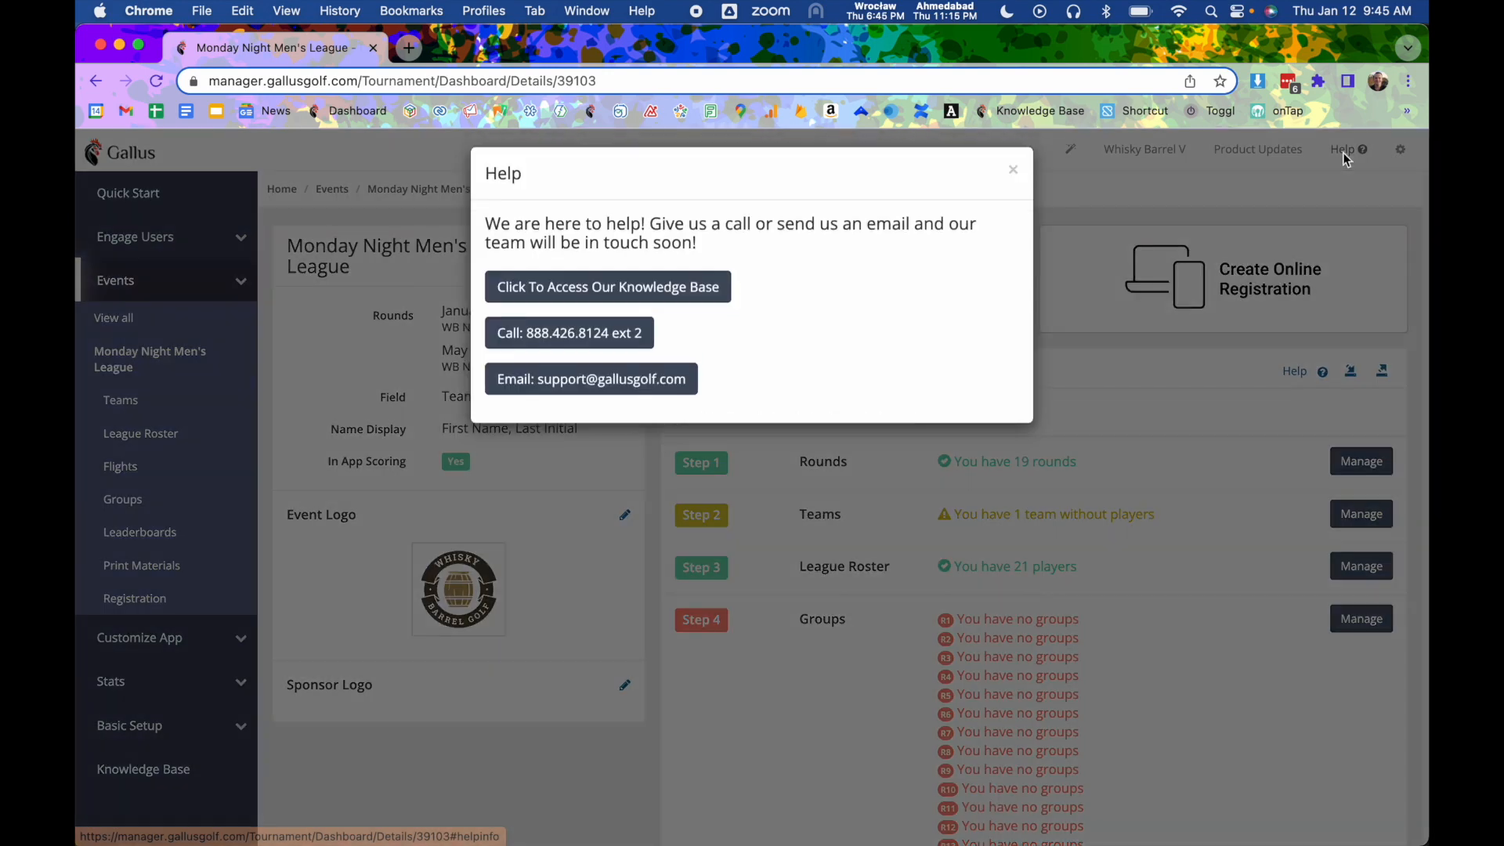